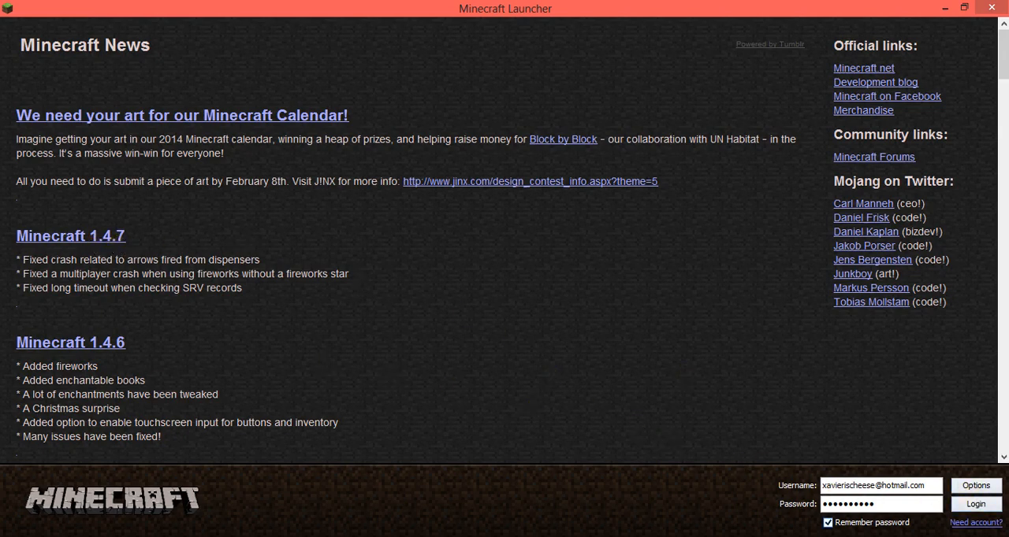
- Enable 'Force update!' in the launcher options so the game re-downloads 1.4.7 on next login
{"action": "left_click", "coordinate": [982, 488]}
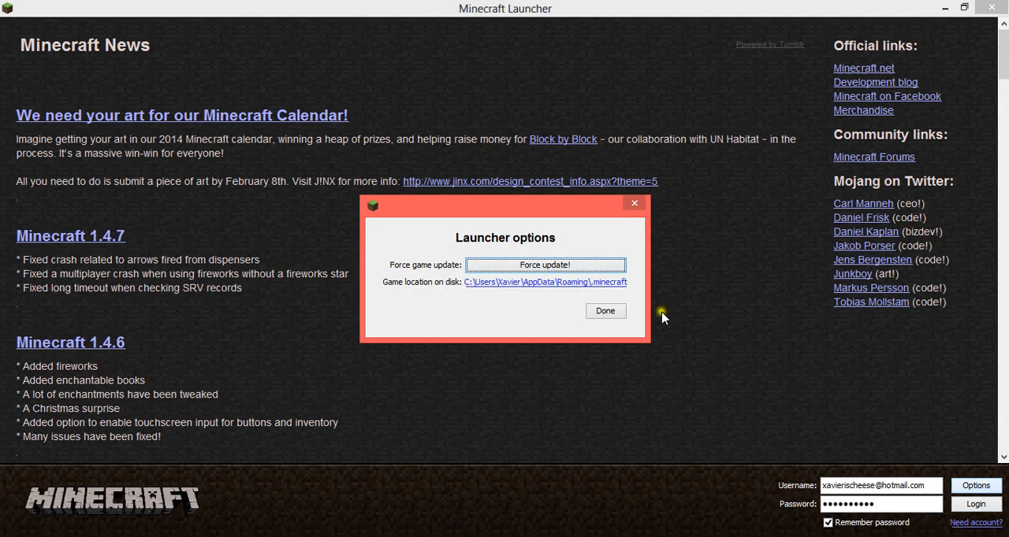
{"action": "left_click", "coordinate": [574, 266]}
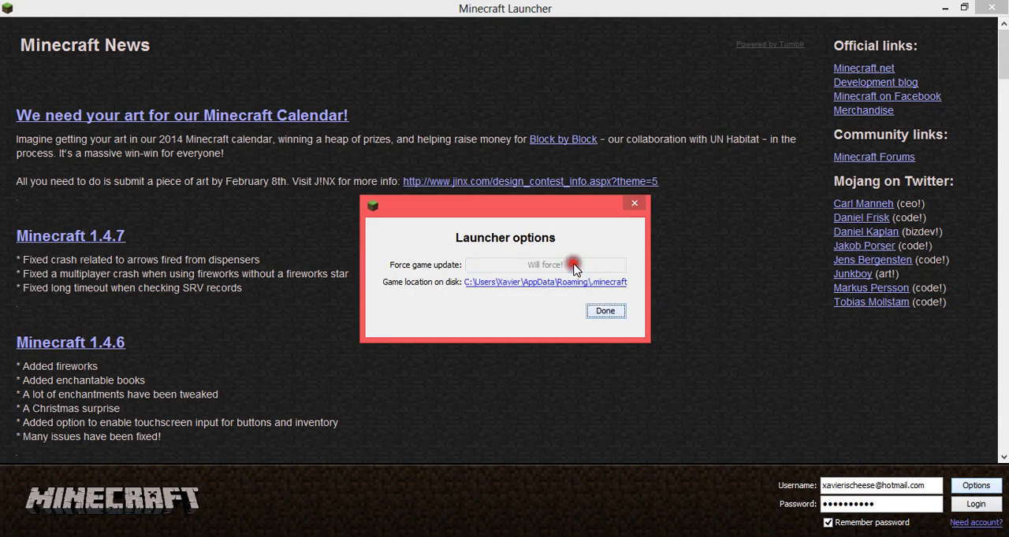
{"action": "left_click", "coordinate": [607, 313]}
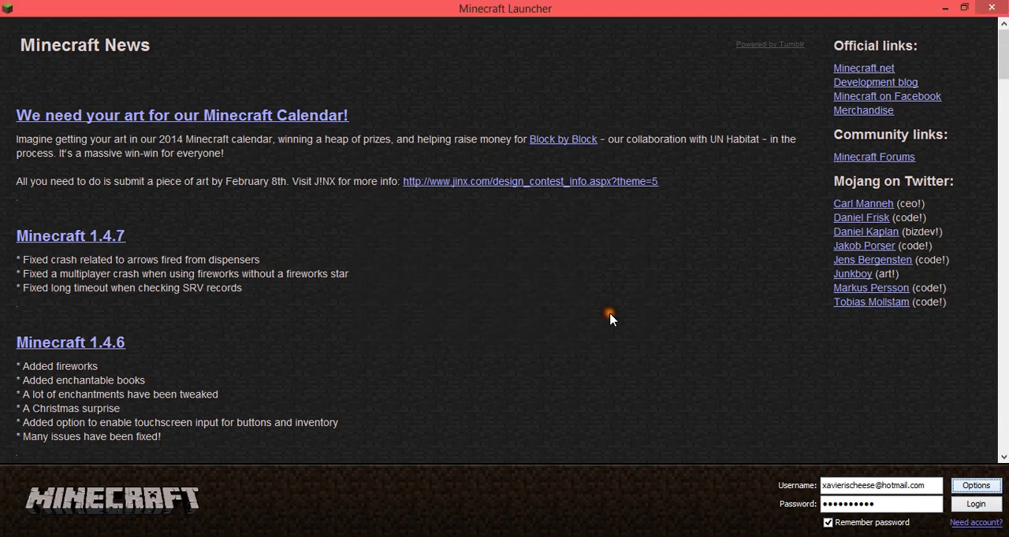
- Log in so Minecraft force-updates to 1.4.7 and reaches its title menu
{"action": "left_click", "coordinate": [978, 508]}
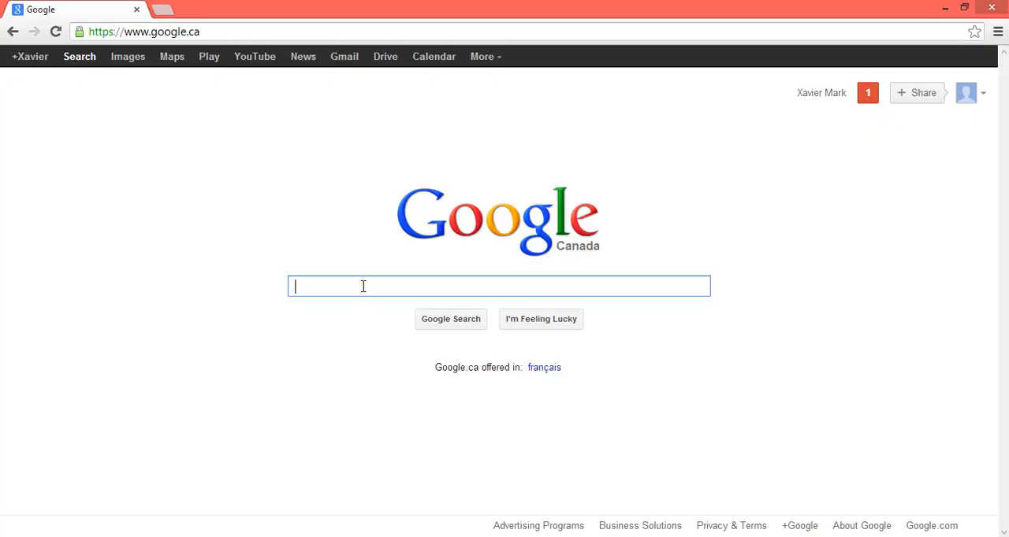
{"action": "type", "text": "minec"}
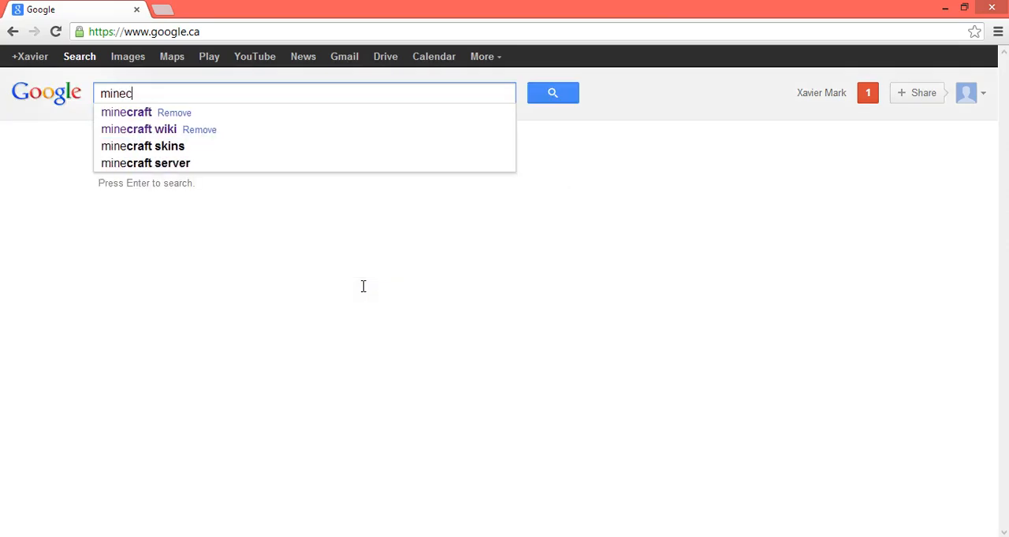
{"action": "type", "text": "raft 1.3"}
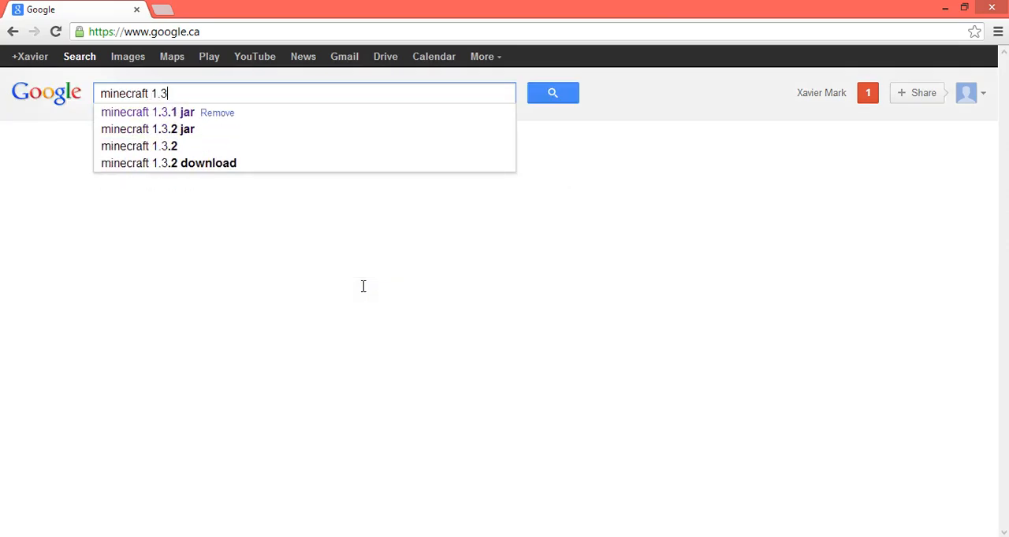
{"action": "type", "text": ".1 k"}
- Search Google for 'minecraft 1.3.1 jar'
{"action": "key", "text": "BackSpace"}
{"action": "type", "text": "j"}
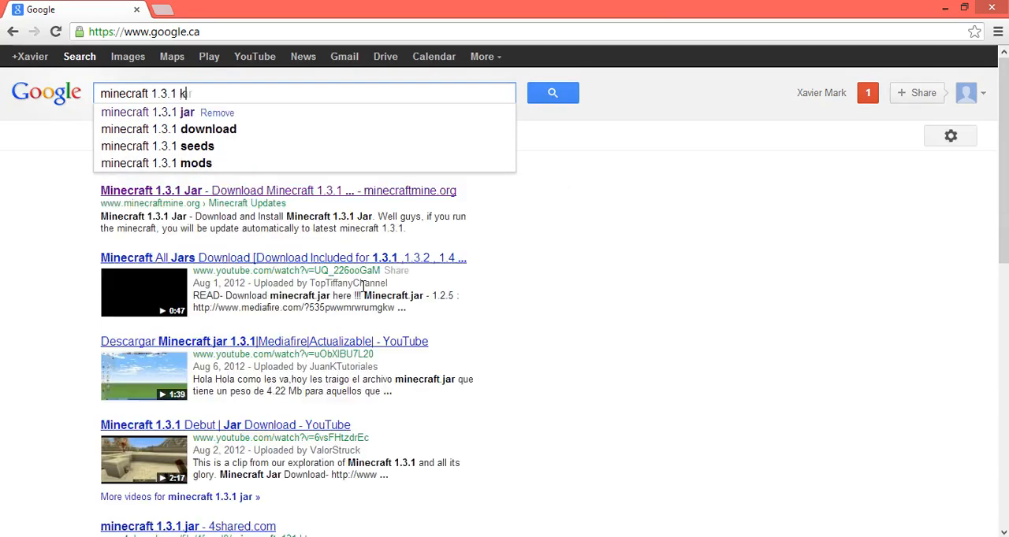
{"action": "type", "text": "ar"}
{"action": "key", "text": "Return"}
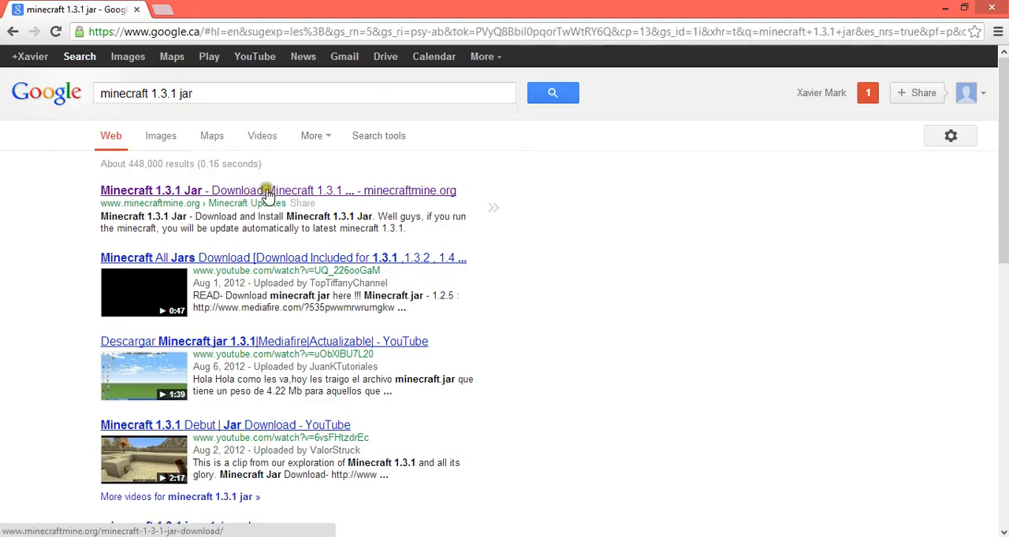
{"action": "scroll", "coordinate": [504, 236], "scroll_direction": "down", "scroll_amount": 1}
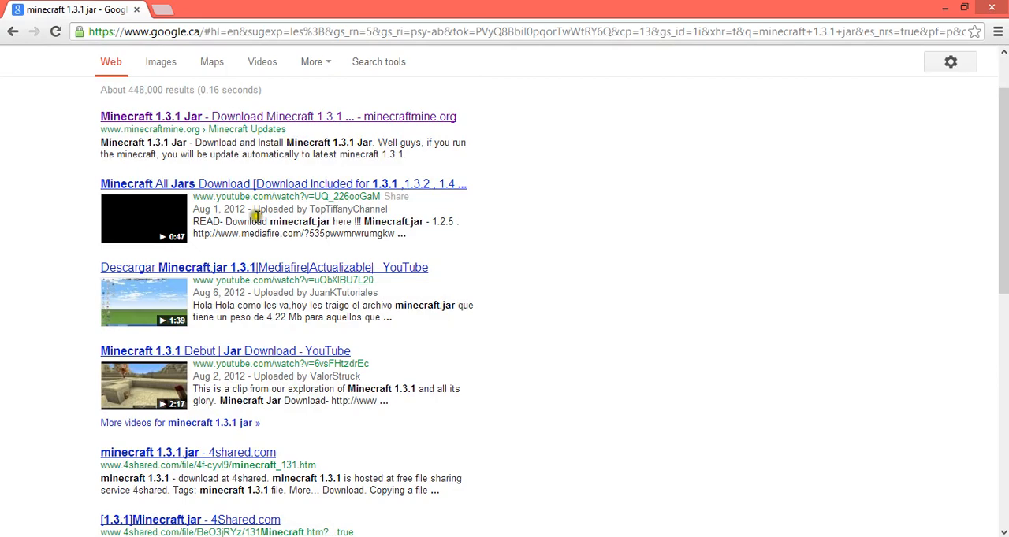
{"action": "scroll", "coordinate": [347, 201], "scroll_direction": "down", "scroll_amount": 2}
{"action": "scroll", "coordinate": [347, 202], "scroll_direction": "down", "scroll_amount": 1}
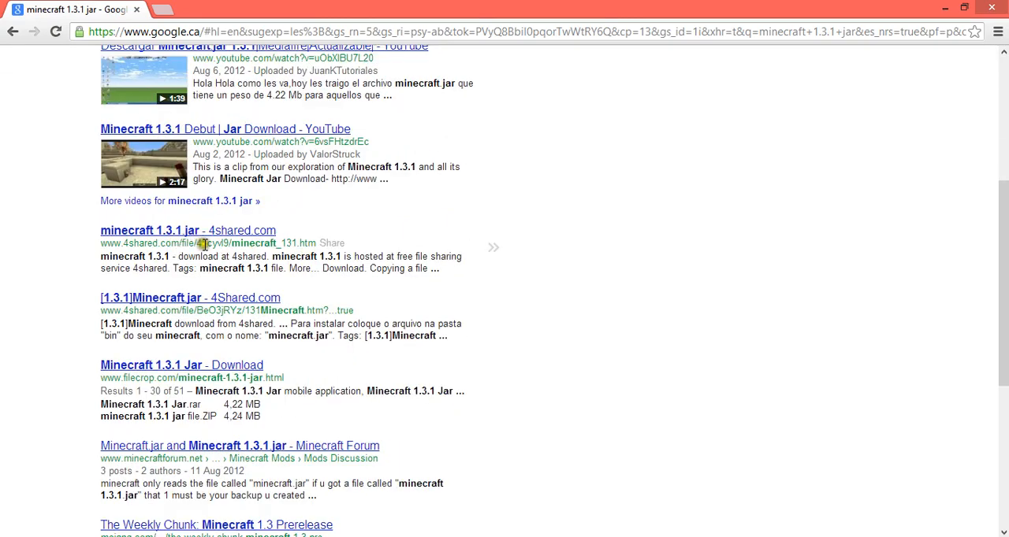
{"action": "scroll", "coordinate": [181, 323], "scroll_direction": "down", "scroll_amount": 3}
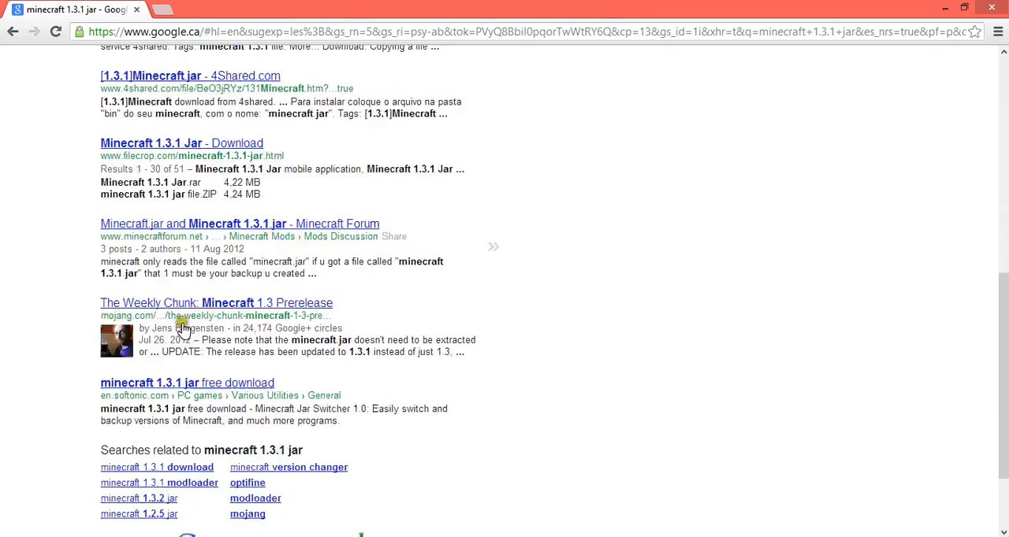
{"action": "scroll", "coordinate": [231, 398], "scroll_direction": "up", "scroll_amount": 2}
{"action": "scroll", "coordinate": [231, 401], "scroll_direction": "up", "scroll_amount": 5}
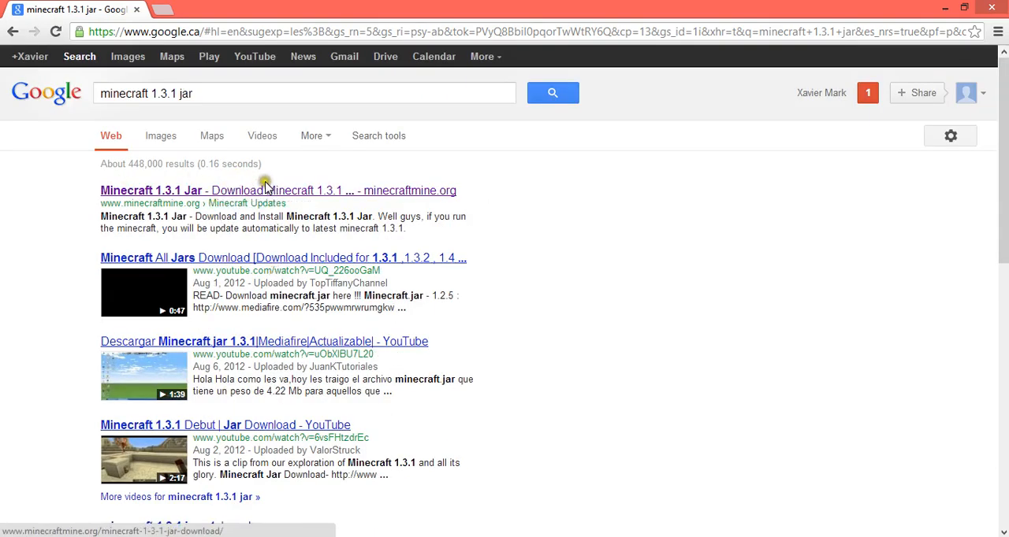
- Reach the MediaFire link in the YouTube video's expanded description
{"action": "left_click", "coordinate": [255, 260]}
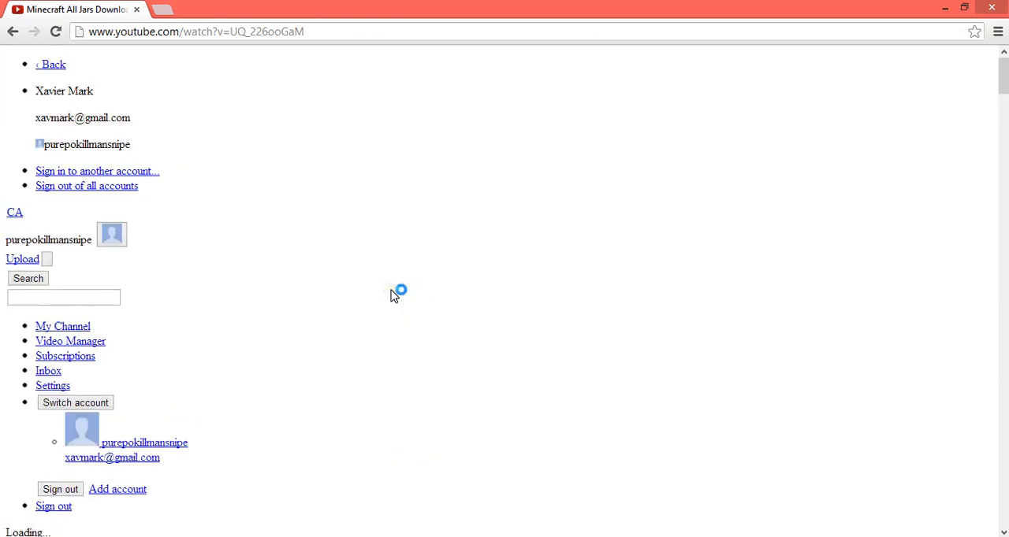
{"action": "left_click", "coordinate": [56, 32]}
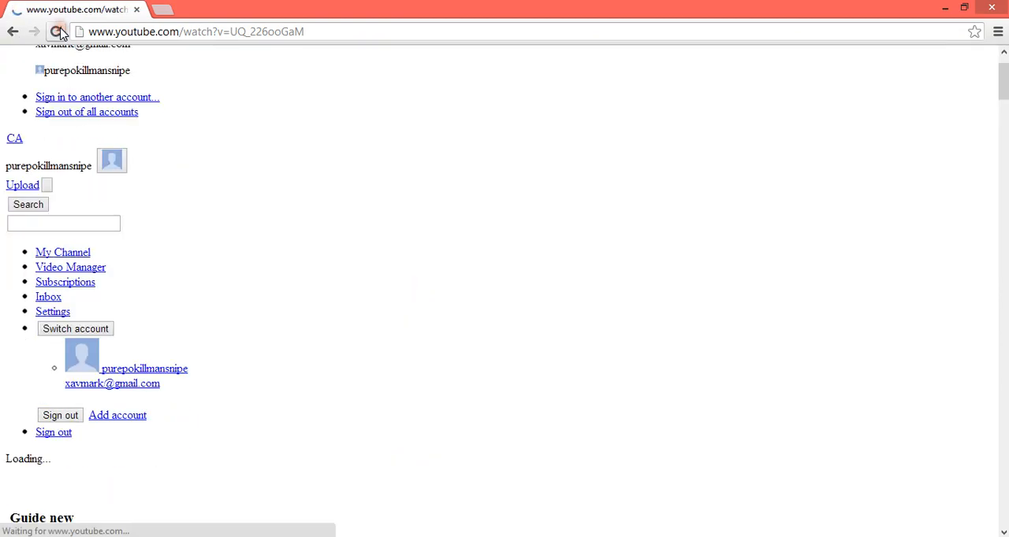
{"action": "scroll", "coordinate": [153, 109], "scroll_direction": "down", "scroll_amount": 1}
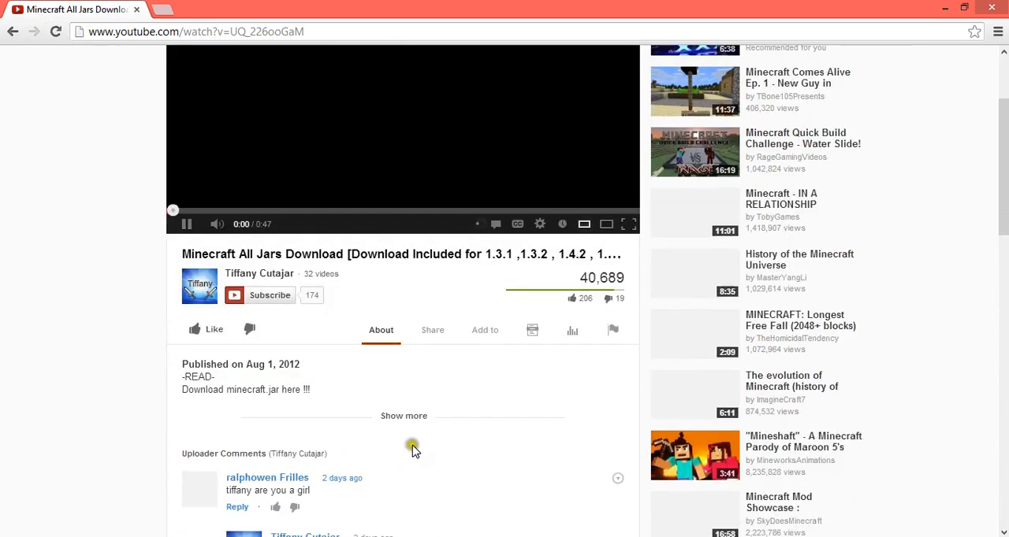
{"action": "left_click", "coordinate": [409, 419]}
{"action": "scroll", "coordinate": [355, 390], "scroll_direction": "down", "scroll_amount": 1}
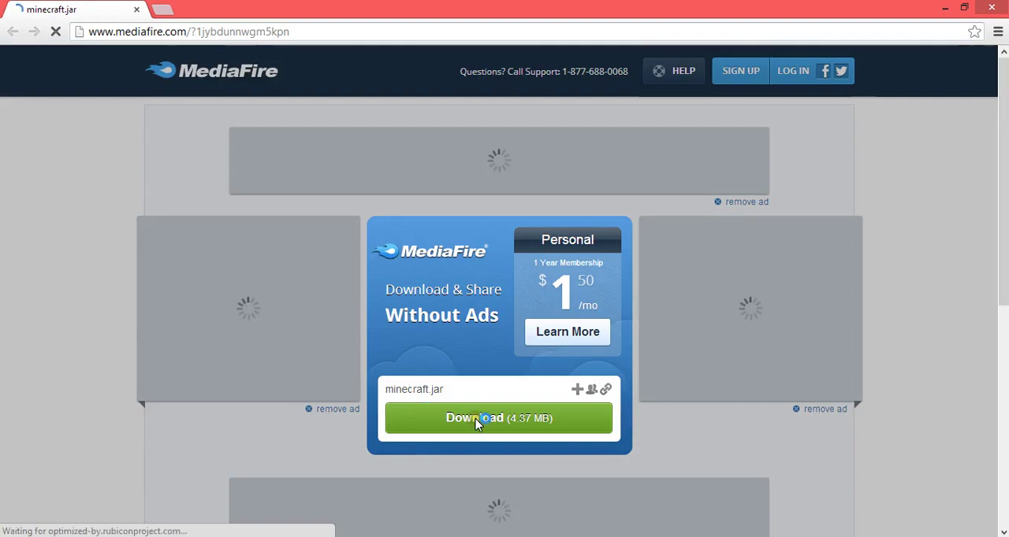
- Download minecraft.jar from MediaFire, keep it, and reveal it in the Downloads folder
{"action": "left_click", "coordinate": [476, 421]}
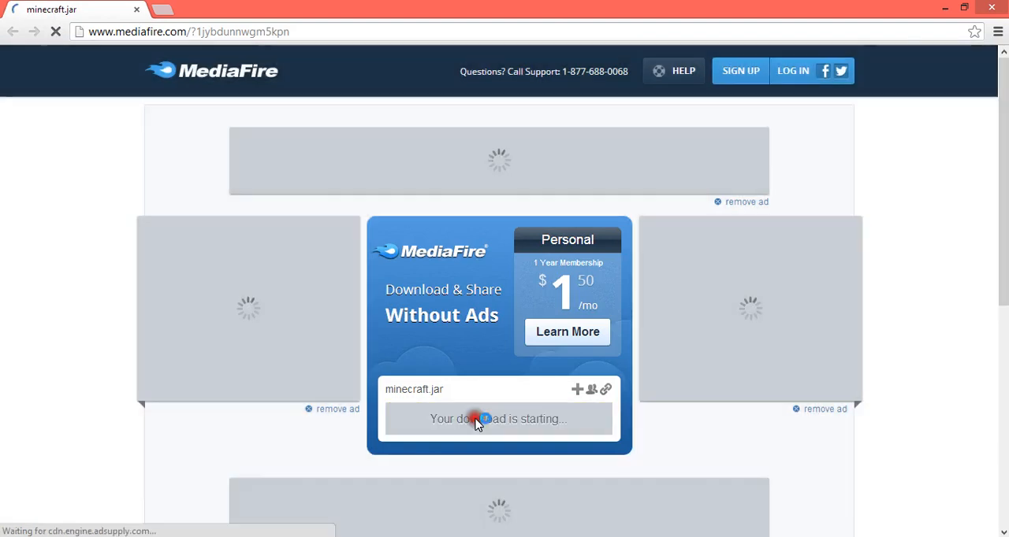
{"action": "left_click", "coordinate": [229, 523]}
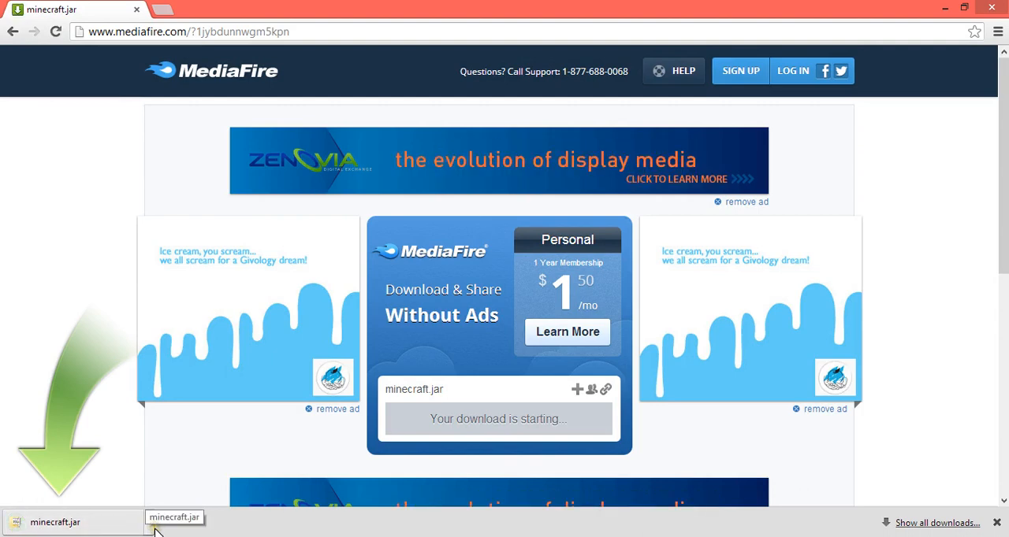
{"action": "left_click", "coordinate": [155, 532]}
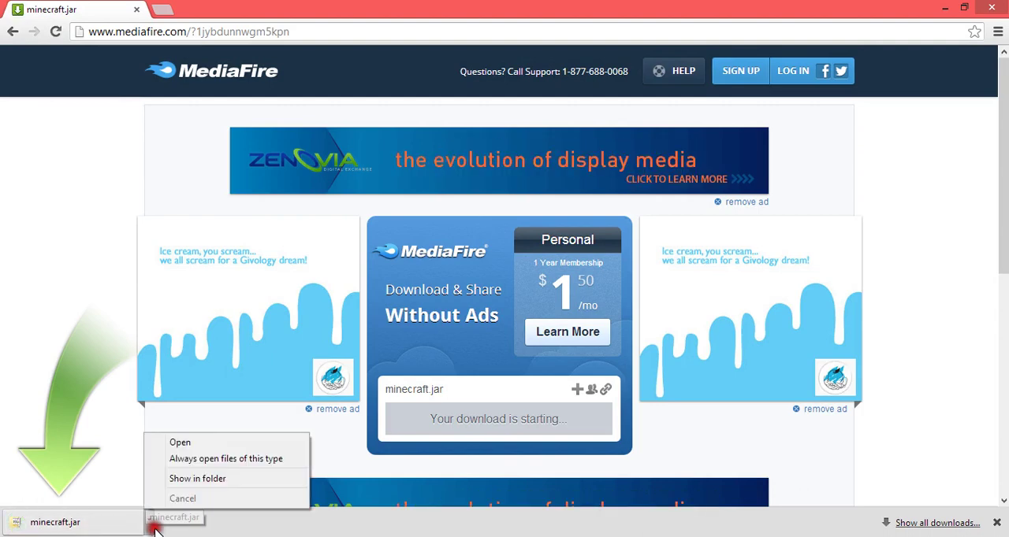
{"action": "left_click", "coordinate": [201, 478]}
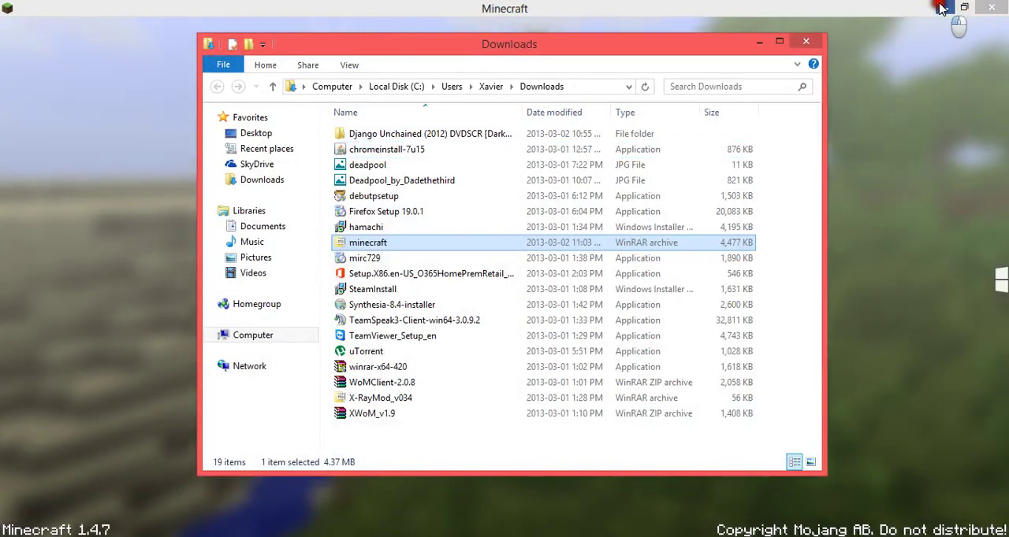
- Minimize the game and move the Downloads window showing the minecraft archive to the top-left
{"action": "left_click", "coordinate": [945, 8]}
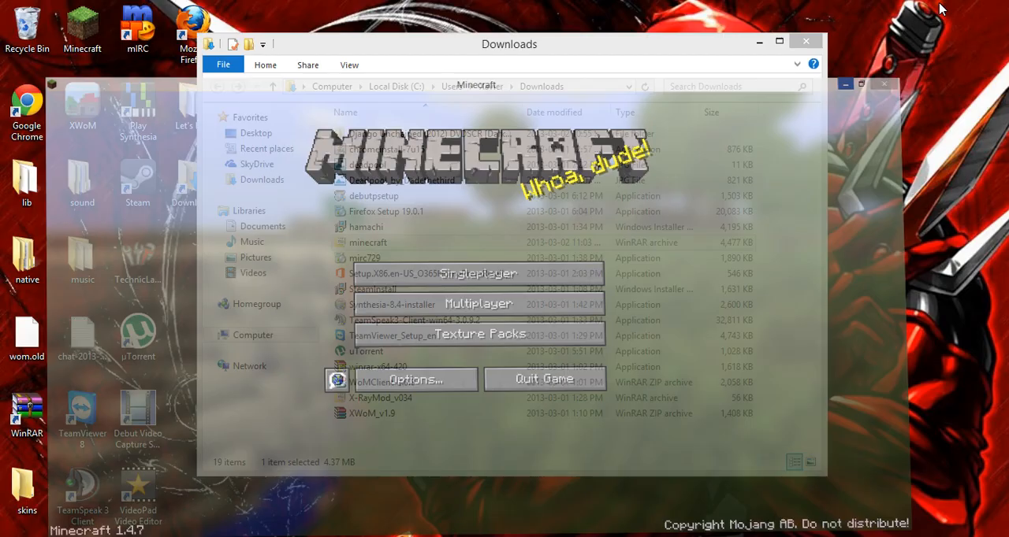
{"action": "left_click_drag", "start_coordinate": [689, 42], "coordinate": [493, 11]}
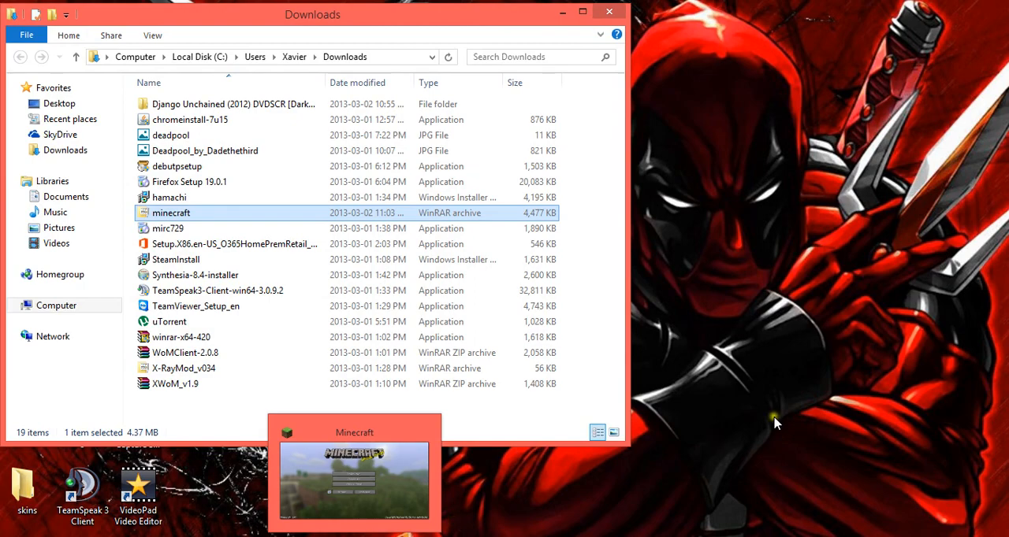
- Open the AppData Roaming folder via Run with %appdata%
{"action": "key", "text": "super"}
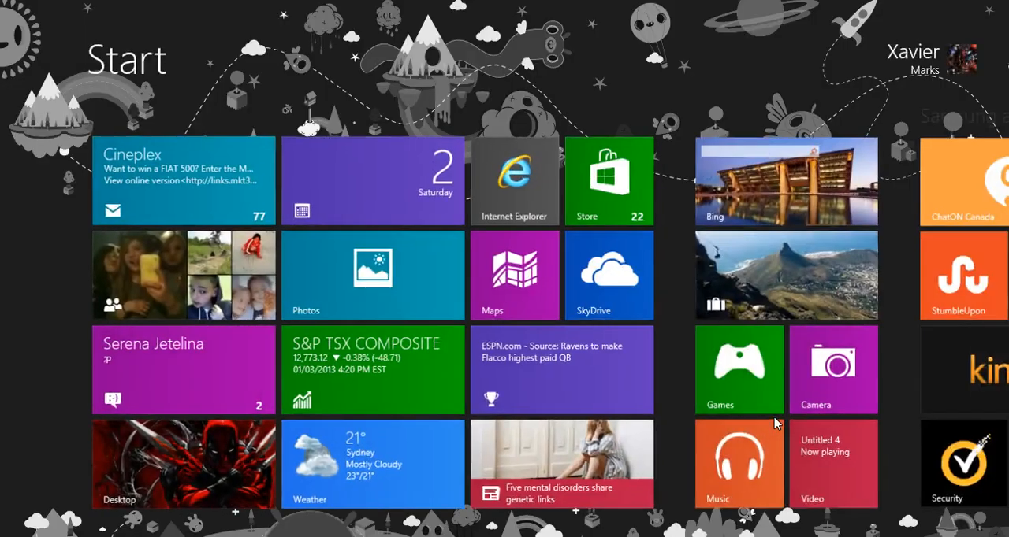
{"action": "key", "text": "super"}
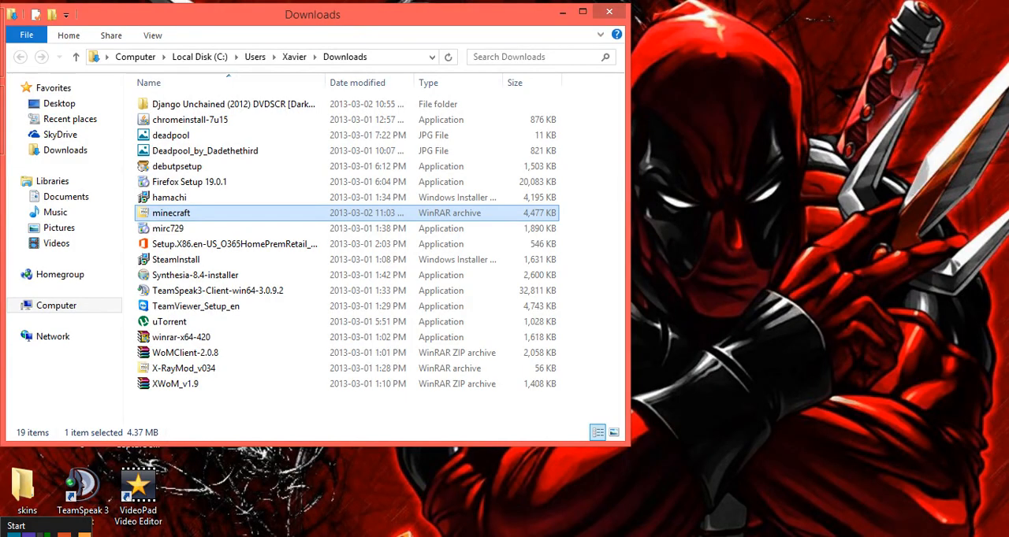
{"action": "left_click", "coordinate": [16, 526]}
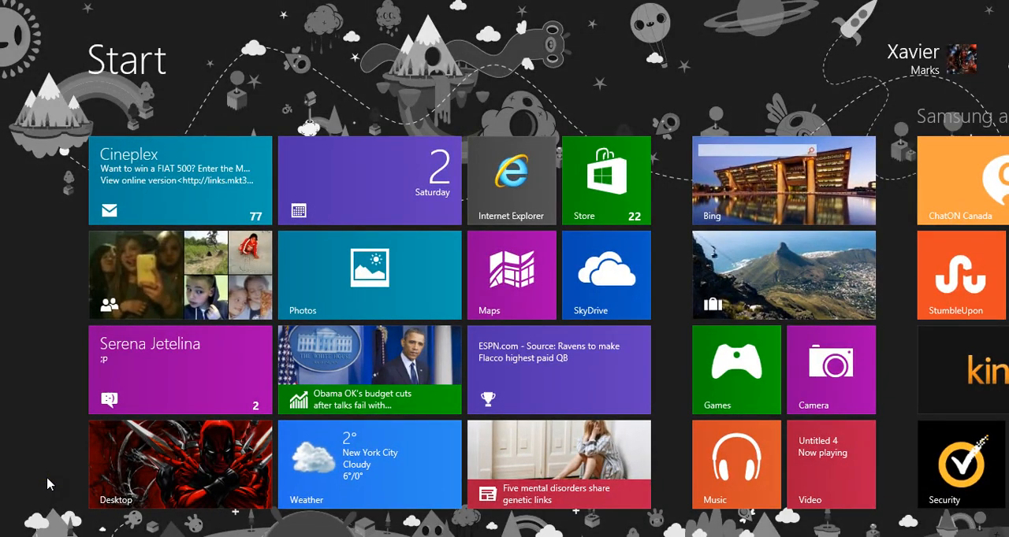
{"action": "type", "text": "run"}
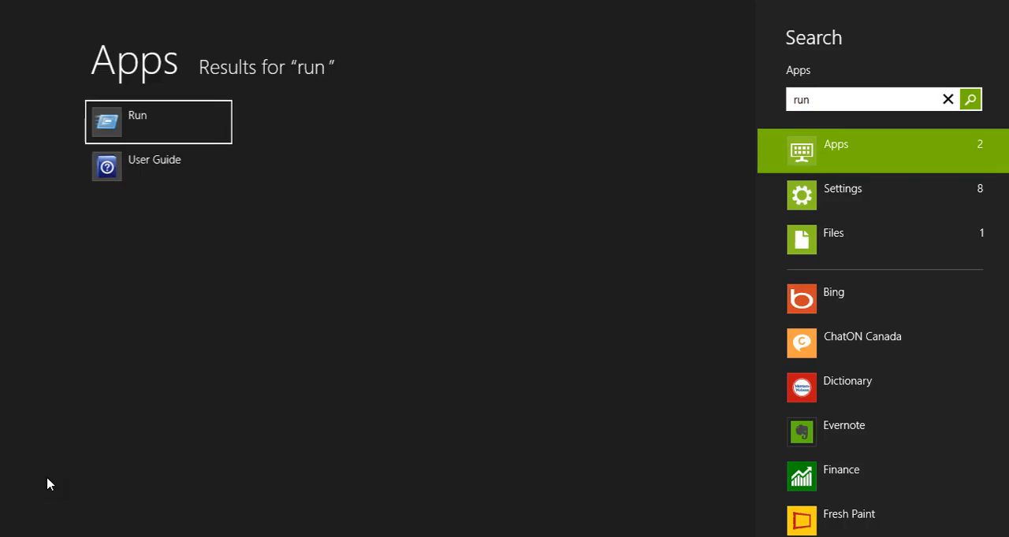
{"action": "key", "text": "Return"}
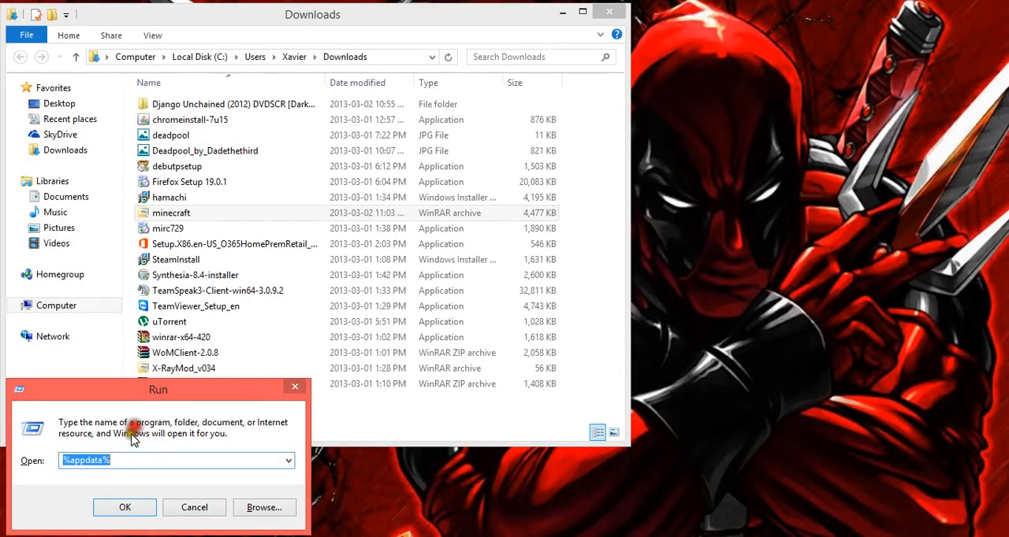
{"action": "left_click", "coordinate": [133, 462]}
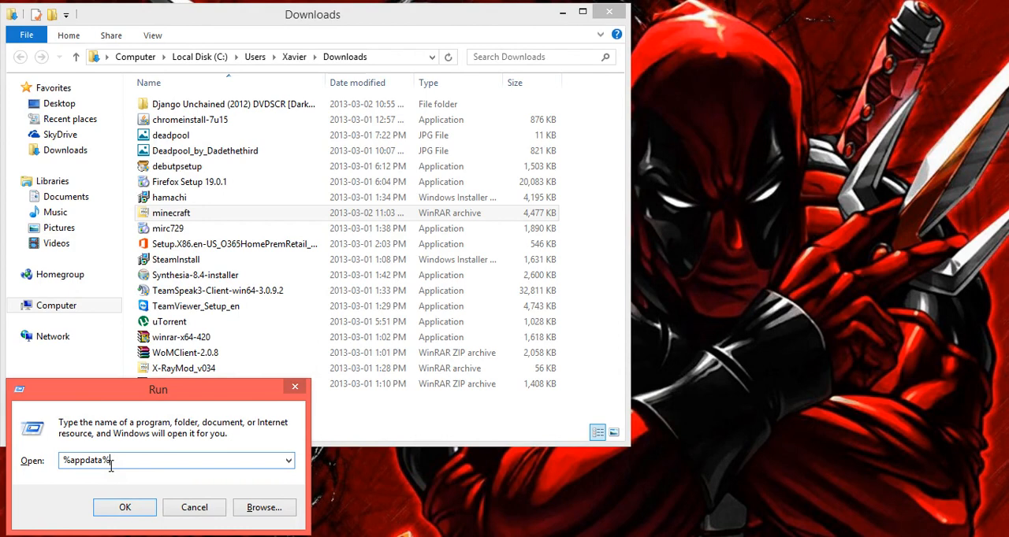
{"action": "left_click", "coordinate": [119, 504]}
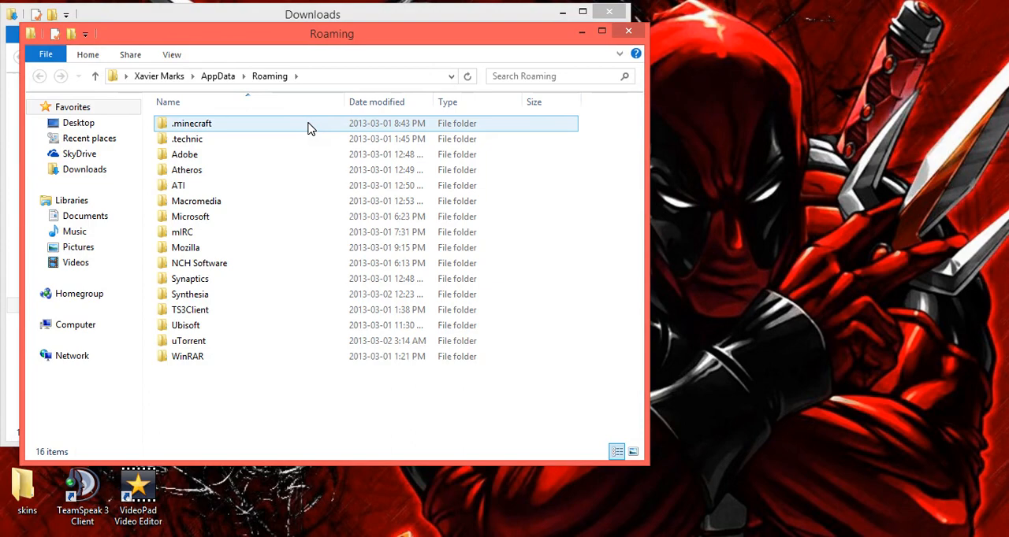
- Open the .minecraft folder and place its window beside Downloads
{"action": "double_click", "coordinate": [309, 129]}
{"action": "left_click_drag", "start_coordinate": [355, 38], "coordinate": [851, 39]}
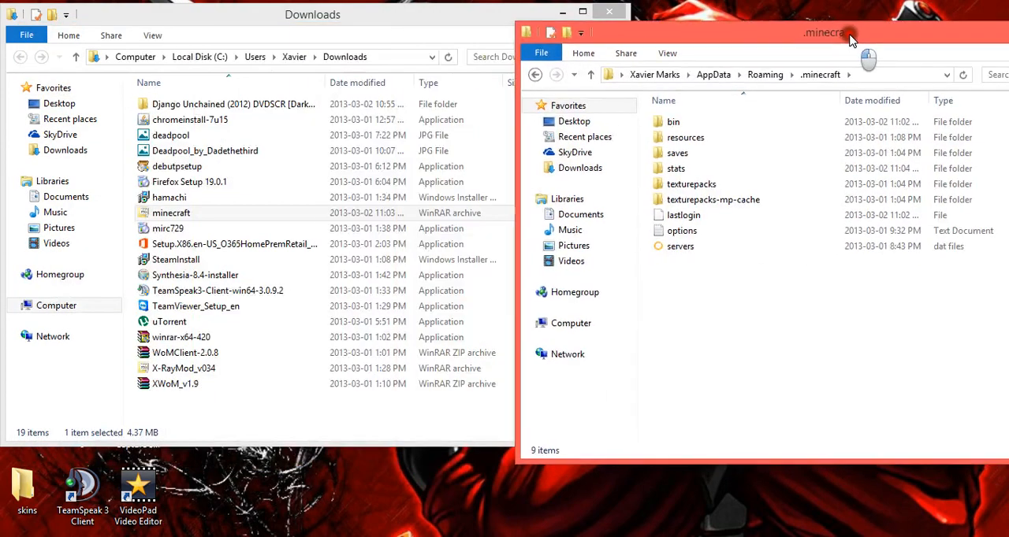
{"action": "left_click", "coordinate": [167, 215]}
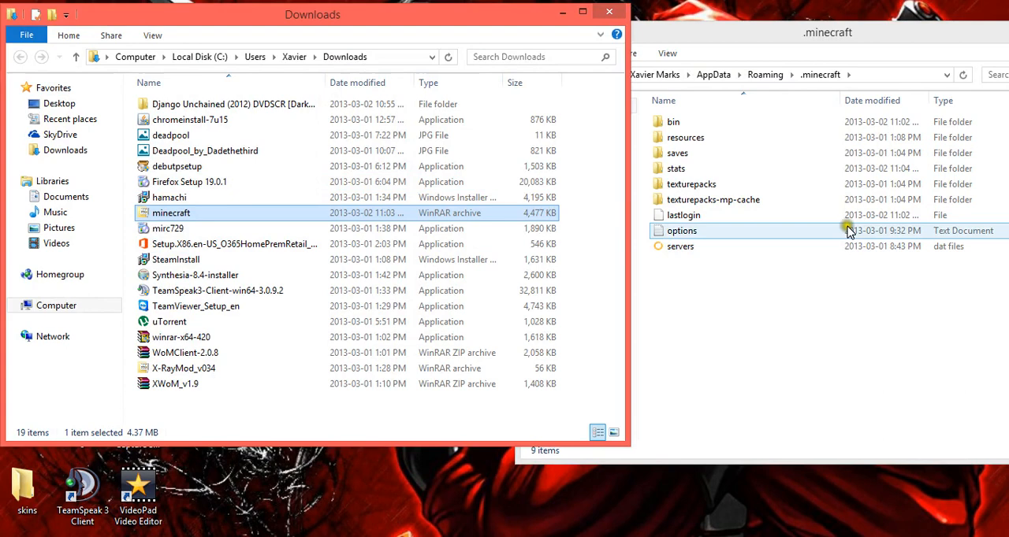
- Open the bin folder inside .minecraft and select its minecraft archive
{"action": "left_click", "coordinate": [676, 122]}
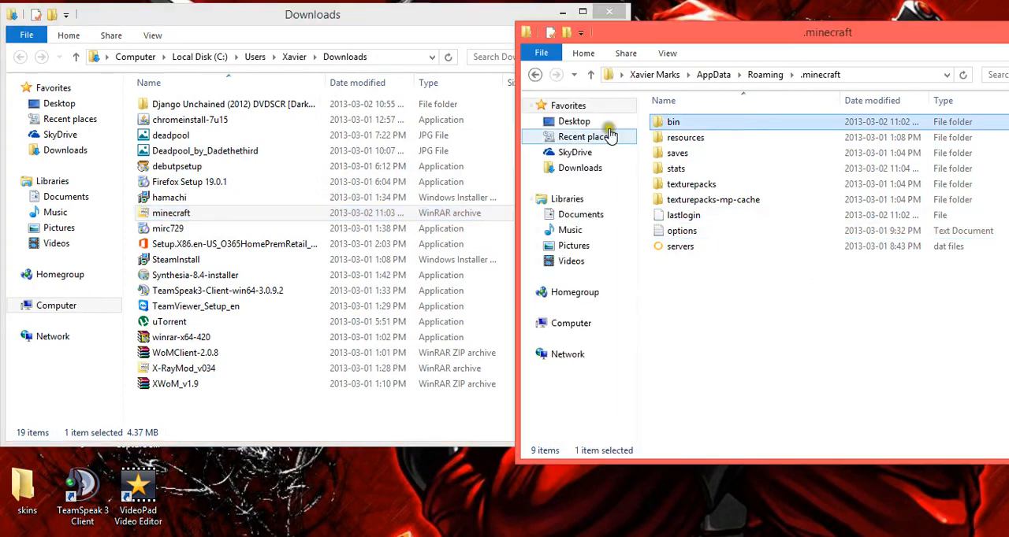
{"action": "left_click_drag", "start_coordinate": [784, 41], "coordinate": [690, 47]}
{"action": "left_click", "coordinate": [626, 130]}
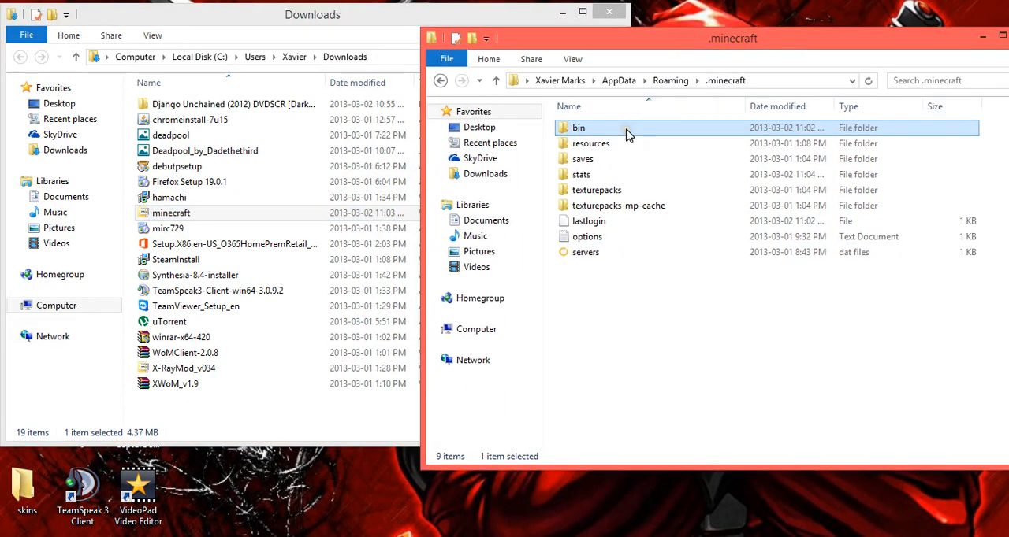
{"action": "double_click", "coordinate": [629, 134]}
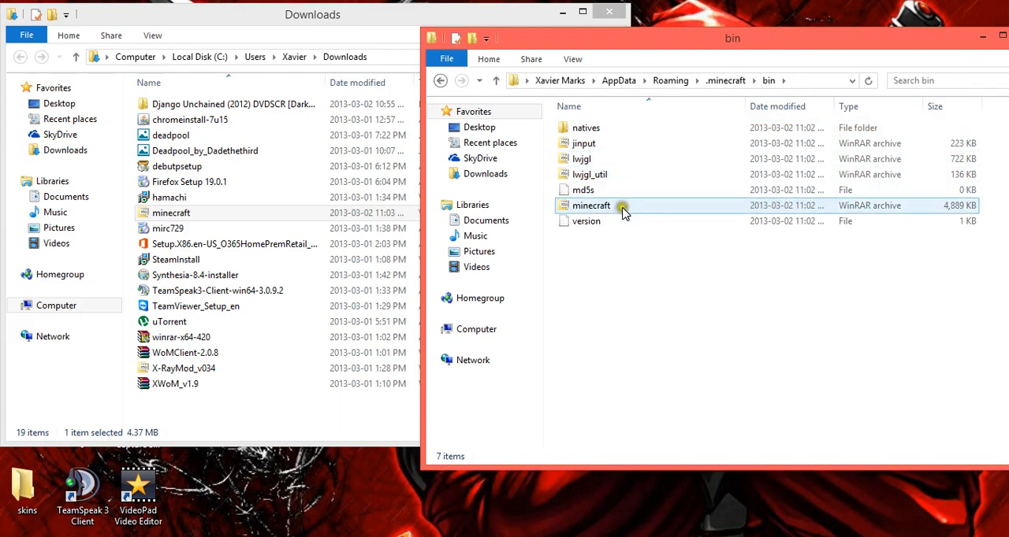
{"action": "left_click", "coordinate": [622, 208]}
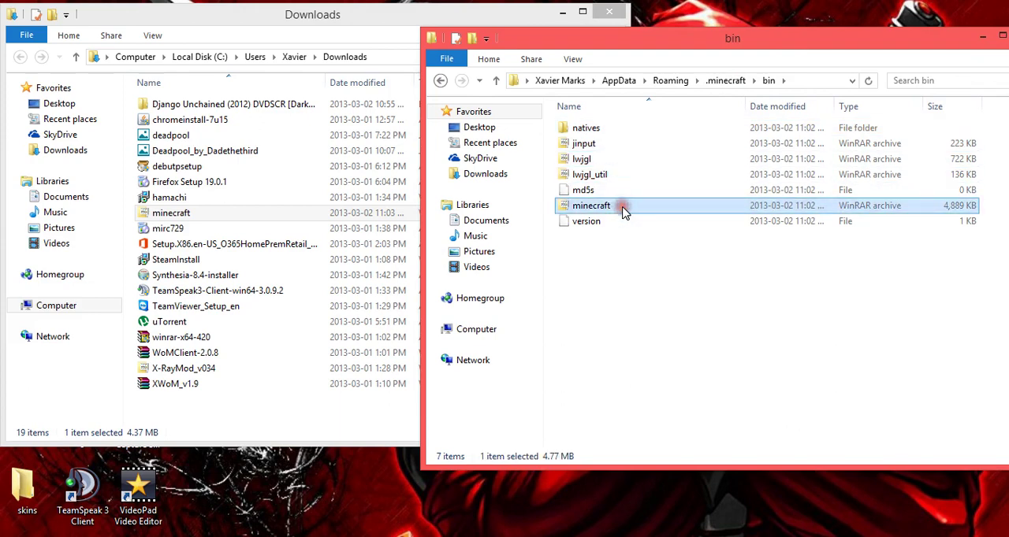
- Compare the bin and Downloads windows holding the old and replacement minecraft archives
{"action": "left_click", "coordinate": [194, 218]}
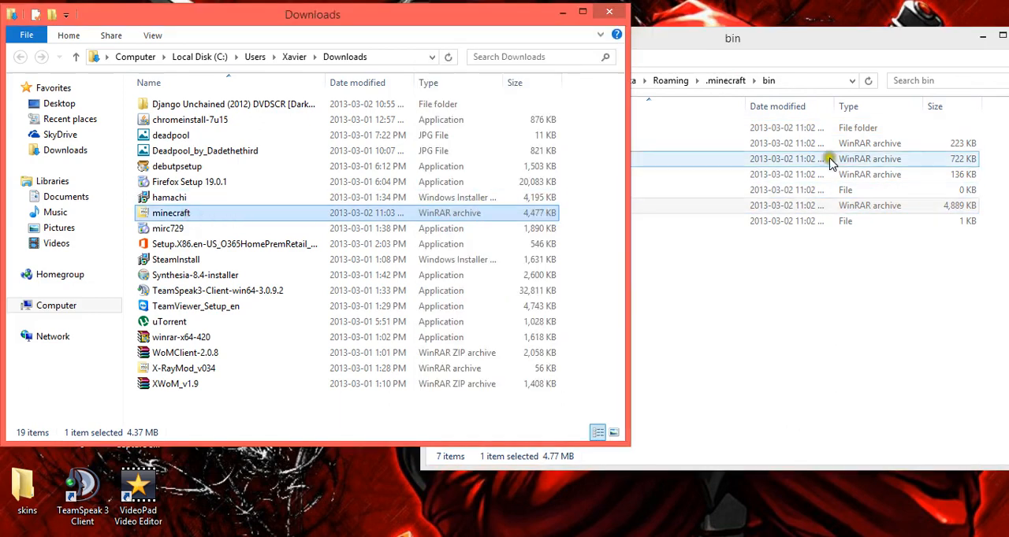
{"action": "left_click", "coordinate": [747, 204]}
{"action": "left_click", "coordinate": [249, 216]}
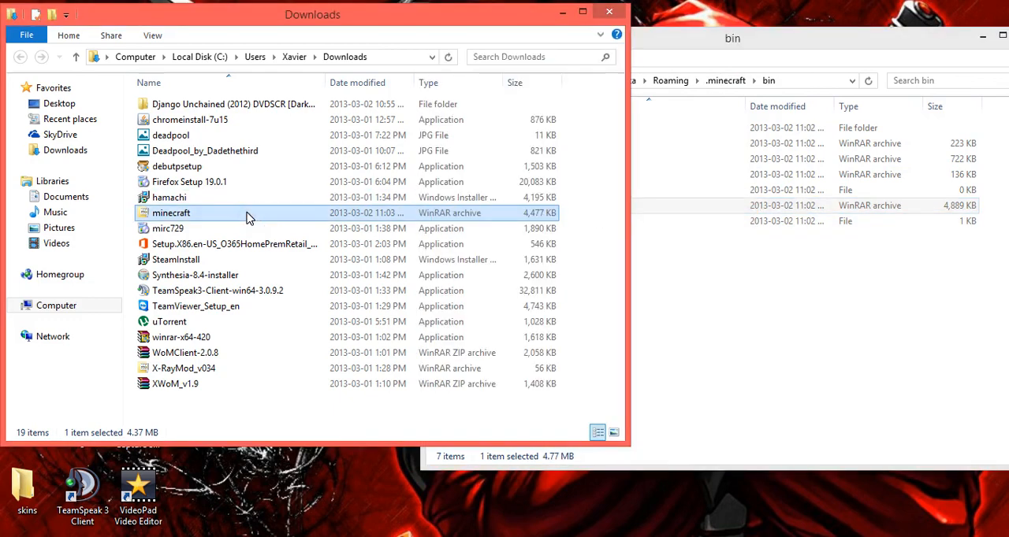
{"action": "left_click", "coordinate": [790, 203]}
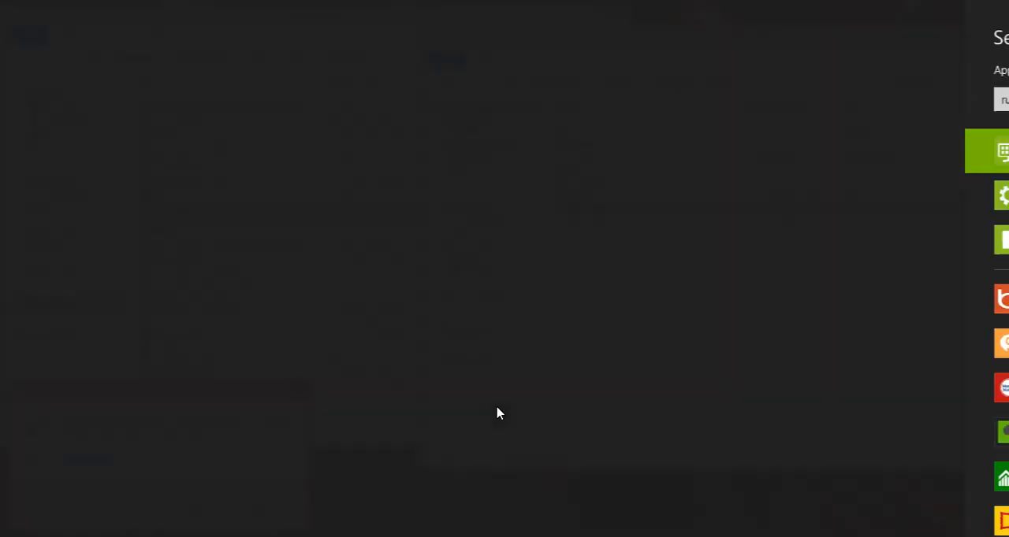
- Start Minecraft 1.4.7 and open the texturepacks folder from the Texture Packs screen
{"action": "key", "text": "Escape"}
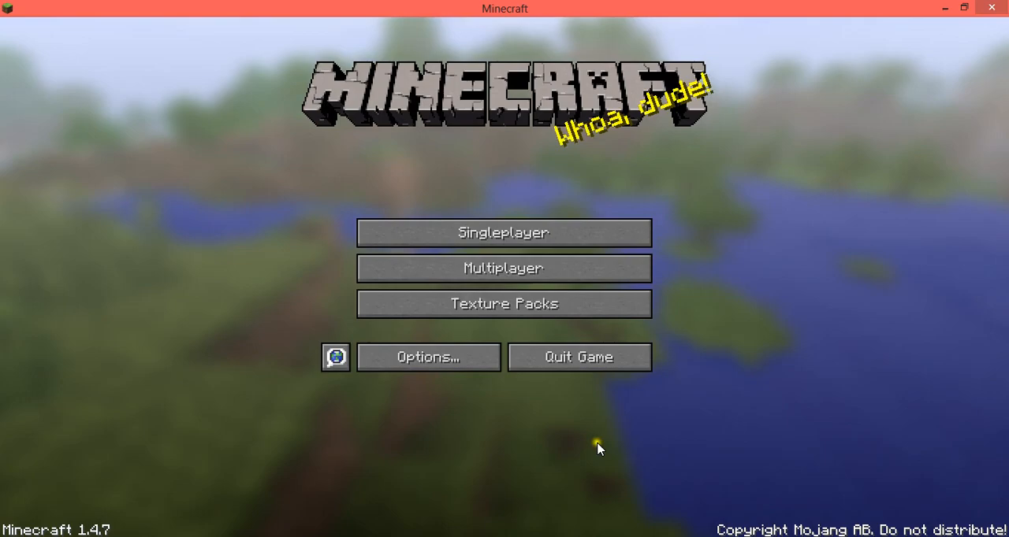
{"action": "left_click", "coordinate": [548, 314]}
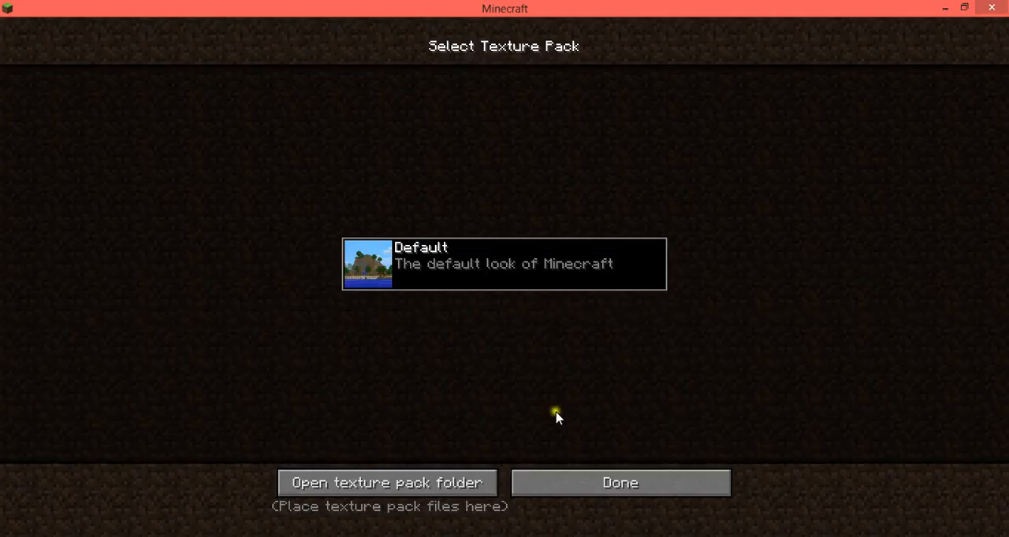
{"action": "left_click", "coordinate": [423, 482]}
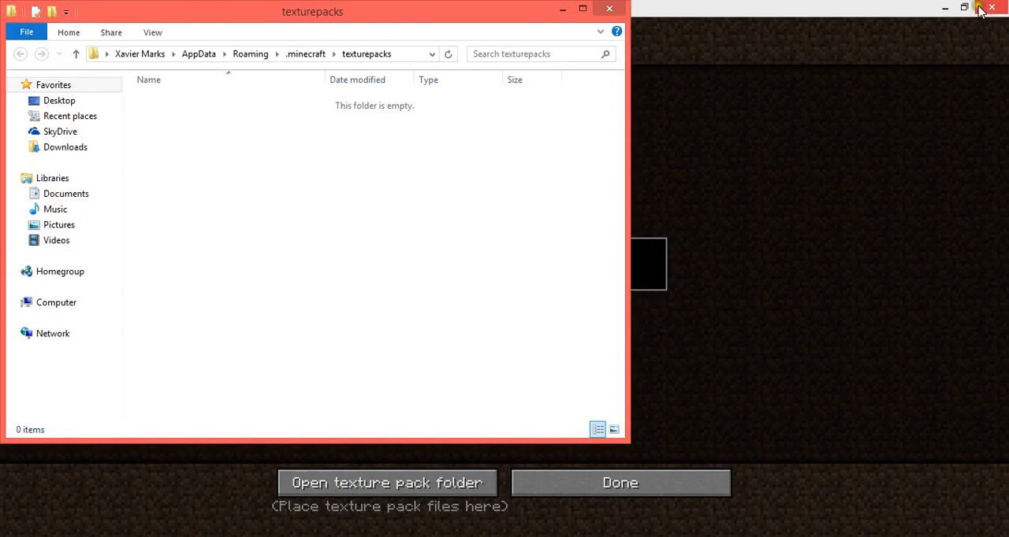
- Minimize the game and navigate the texturepacks window up to .minecraft and into bin
{"action": "left_click", "coordinate": [942, 10]}
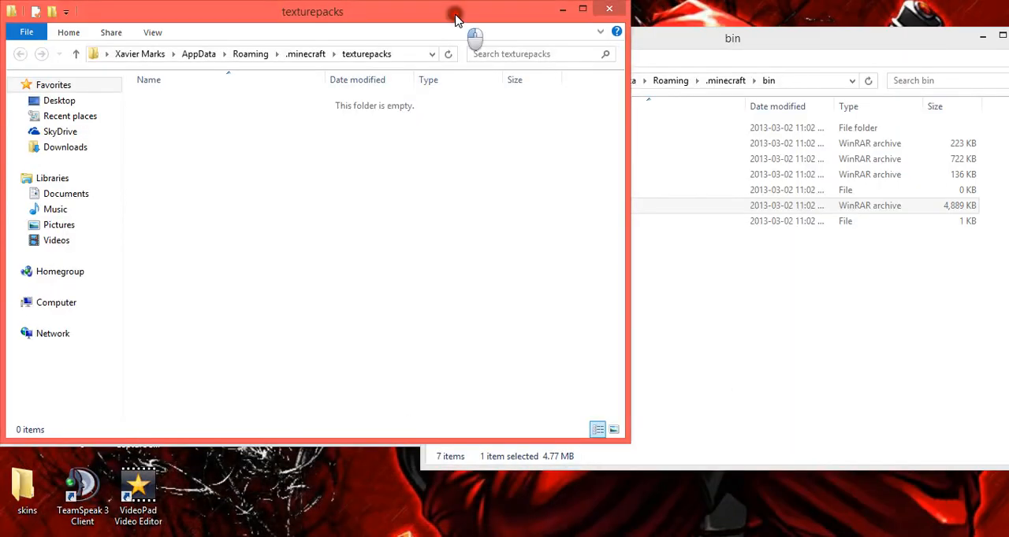
{"action": "left_click_drag", "start_coordinate": [450, 12], "coordinate": [934, 88]}
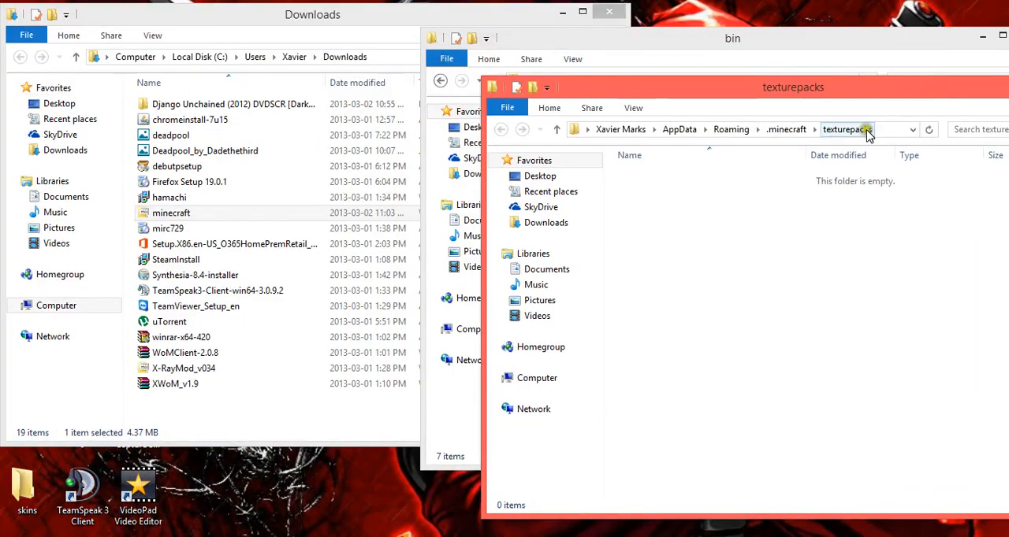
{"action": "left_click_drag", "start_coordinate": [805, 91], "coordinate": [690, 47]}
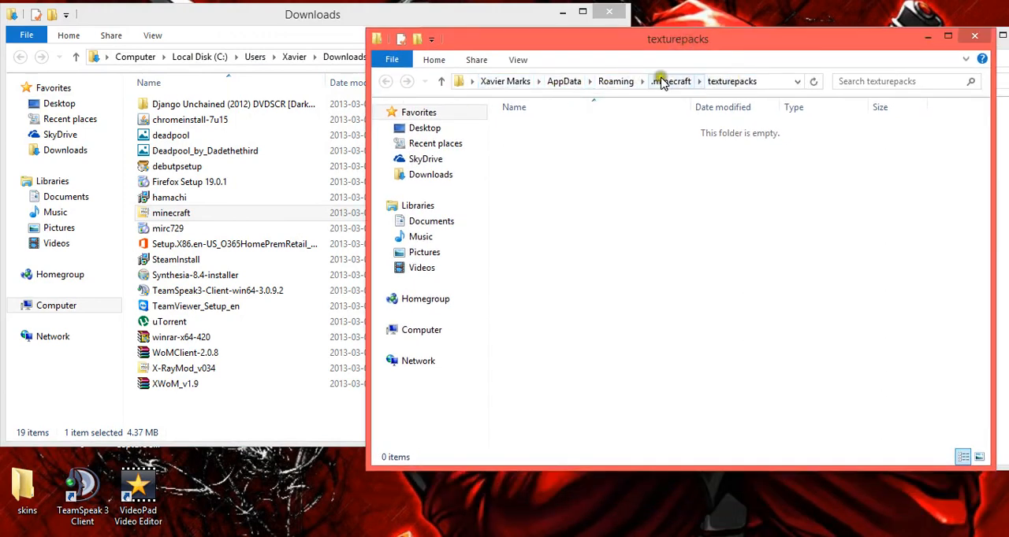
{"action": "left_click", "coordinate": [671, 81]}
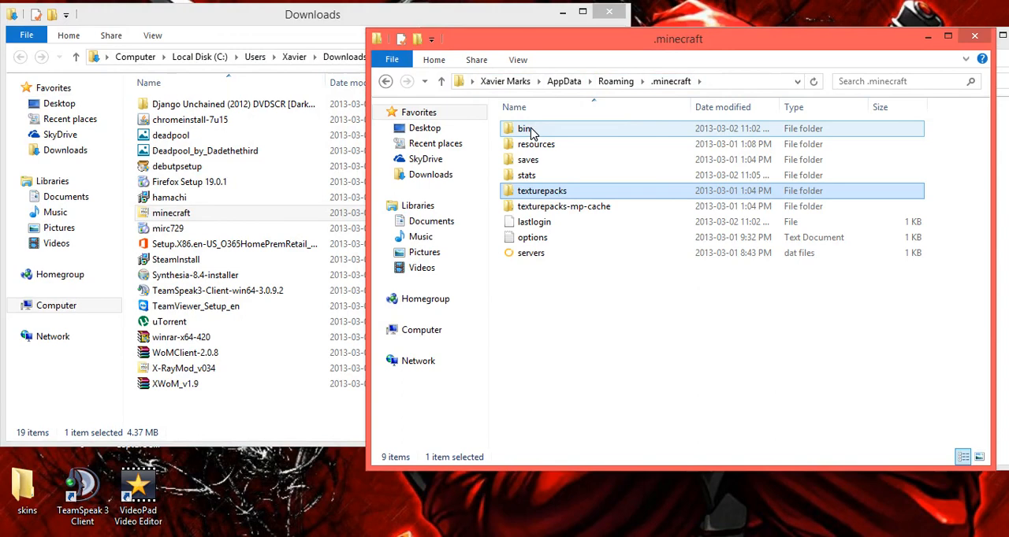
{"action": "double_click", "coordinate": [530, 133]}
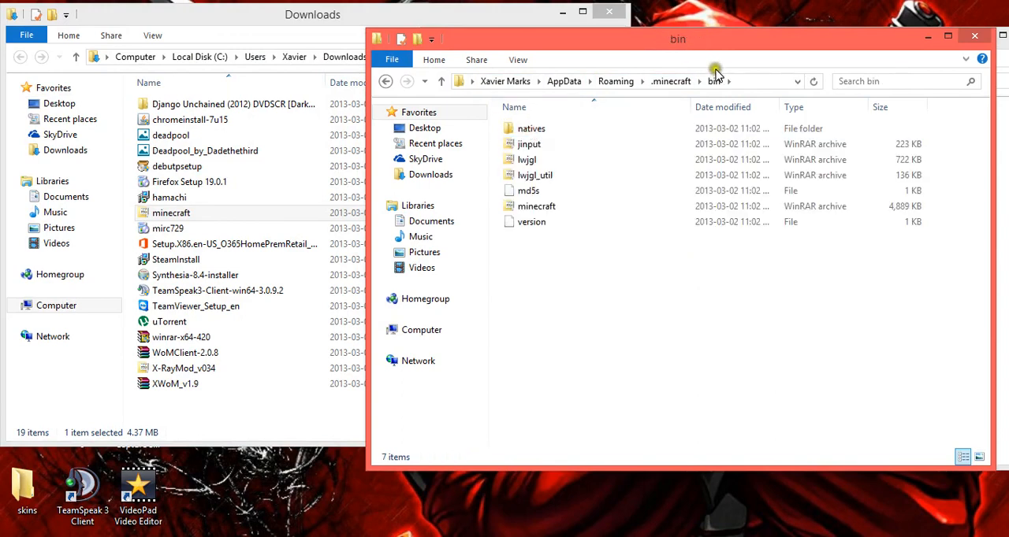
- Arrange the bin window with its minecraft archive beside the Downloads folder
{"action": "left_click", "coordinate": [555, 208]}
{"action": "mouse_move", "coordinate": [689, 39]}
{"action": "left_mouse_down"}
{"action": "mouse_move", "coordinate": [420, 69]}
{"action": "mouse_move", "coordinate": [737, 35]}
{"action": "left_mouse_up"}
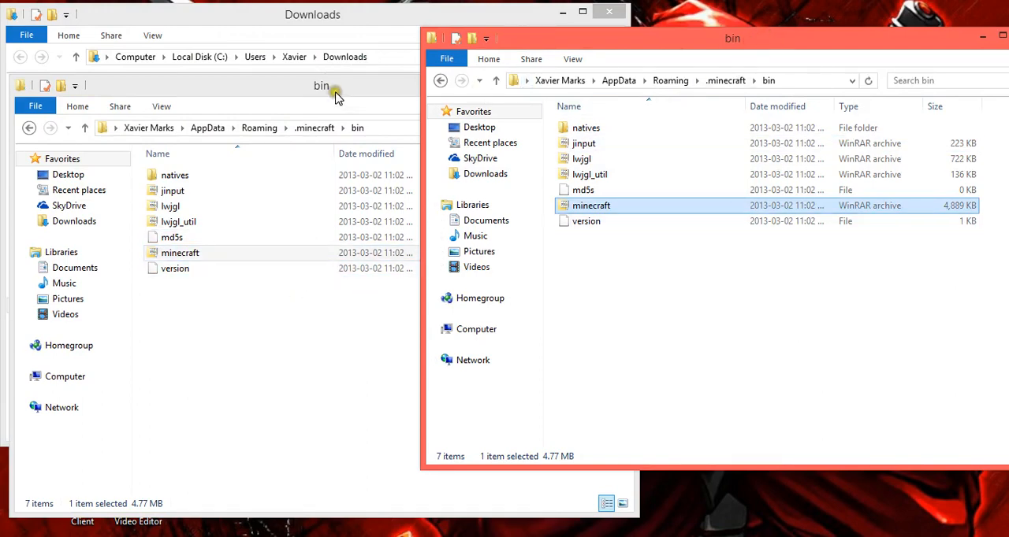
{"action": "mouse_move", "coordinate": [335, 95]}
{"action": "left_mouse_down"}
{"action": "mouse_move", "coordinate": [777, 61]}
{"action": "mouse_move", "coordinate": [749, 75]}
{"action": "left_mouse_up"}
{"action": "left_click", "coordinate": [248, 218]}
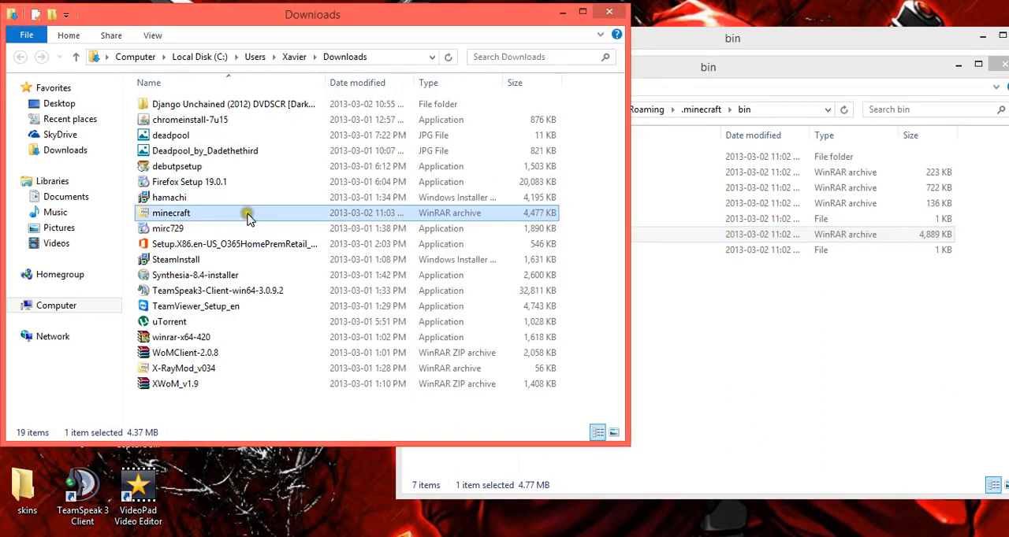
- Leave the Select Texture Pack screen with Done and minimize Minecraft to show the folders
{"action": "key", "text": "alt+Tab"}
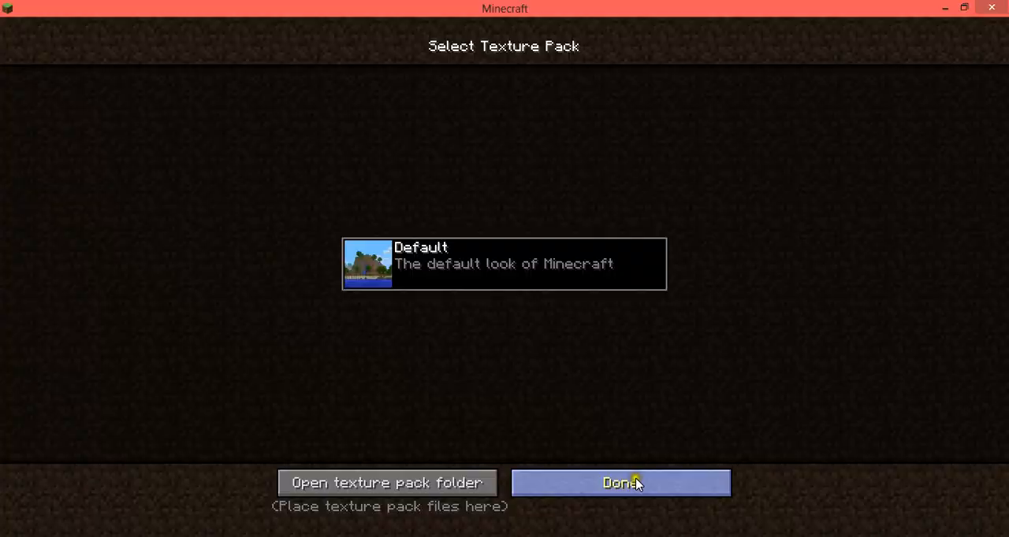
{"action": "left_click", "coordinate": [637, 484]}
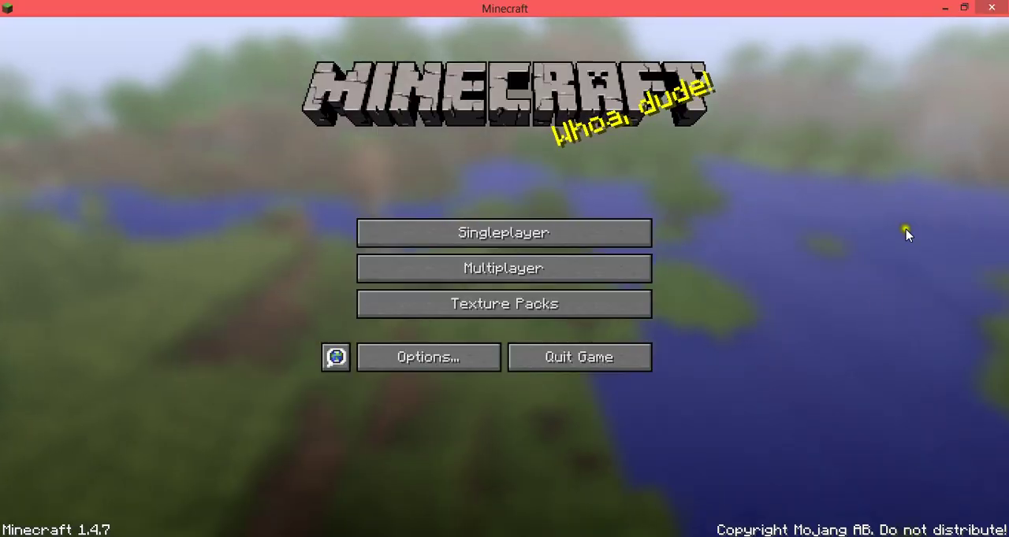
{"action": "left_click", "coordinate": [1006, 7]}
{"action": "left_click_drag", "start_coordinate": [774, 77], "coordinate": [796, 75]}
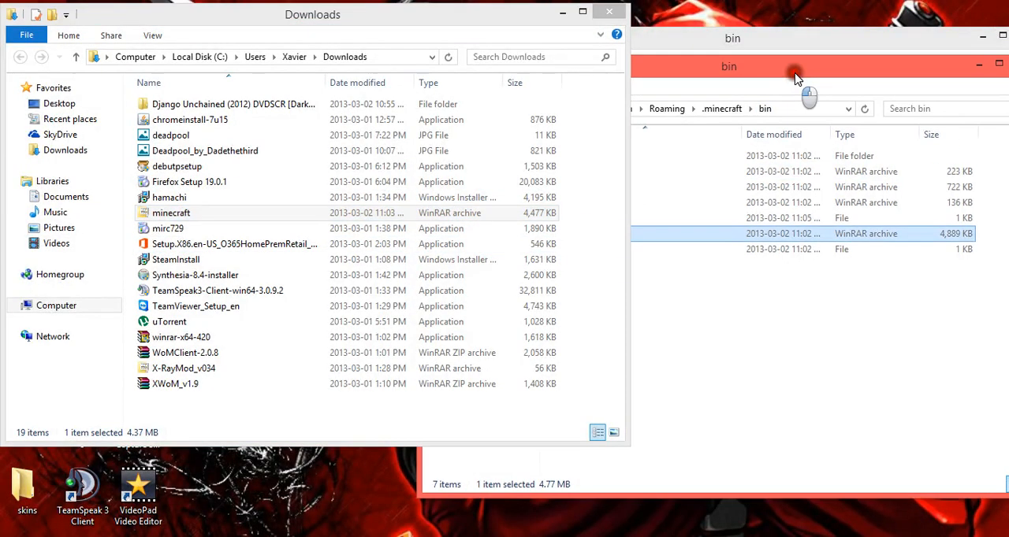
- Drag the downloaded 4,477 KB minecraft archive from Downloads into bin, replacing the existing one
{"action": "left_click", "coordinate": [288, 225]}
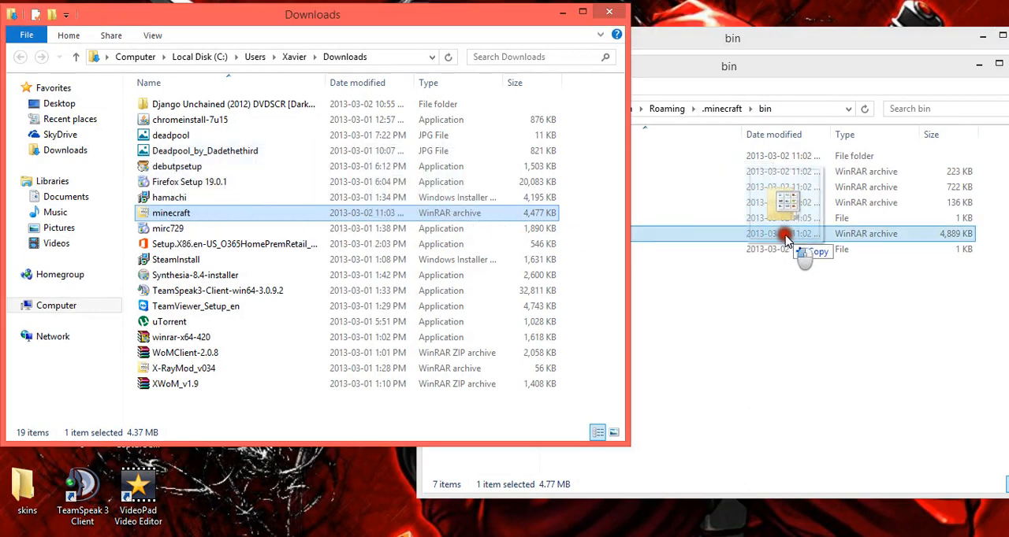
{"action": "left_click_drag", "start_coordinate": [178, 220], "coordinate": [786, 240]}
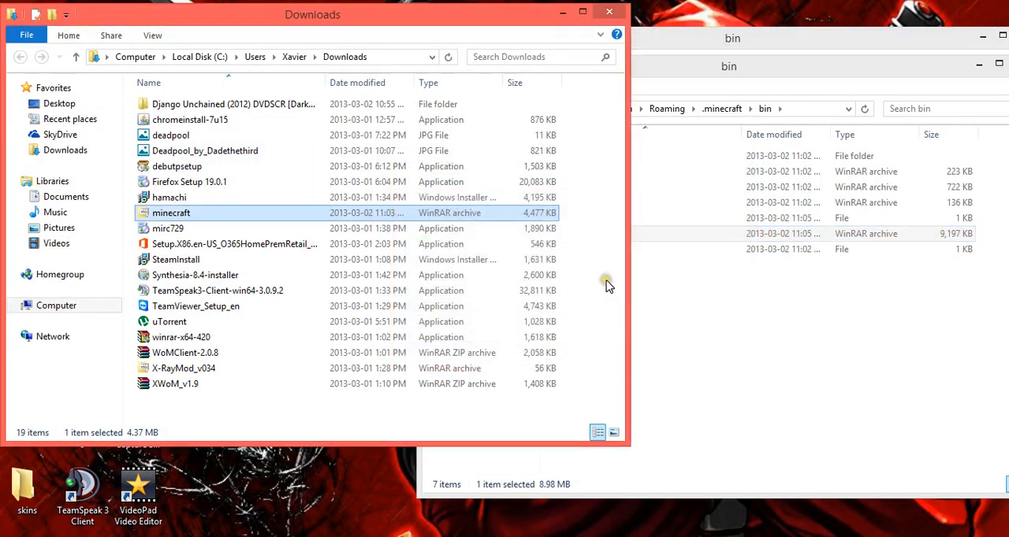
{"action": "left_click", "coordinate": [717, 284]}
{"action": "mouse_move", "coordinate": [387, 219]}
{"action": "left_mouse_down"}
{"action": "mouse_move", "coordinate": [583, 246]}
{"action": "mouse_move", "coordinate": [756, 318]}
{"action": "left_mouse_up"}
{"action": "left_click", "coordinate": [562, 158]}
- Reposition the bin window and close the Downloads folder
{"action": "left_click_drag", "start_coordinate": [788, 45], "coordinate": [774, 53]}
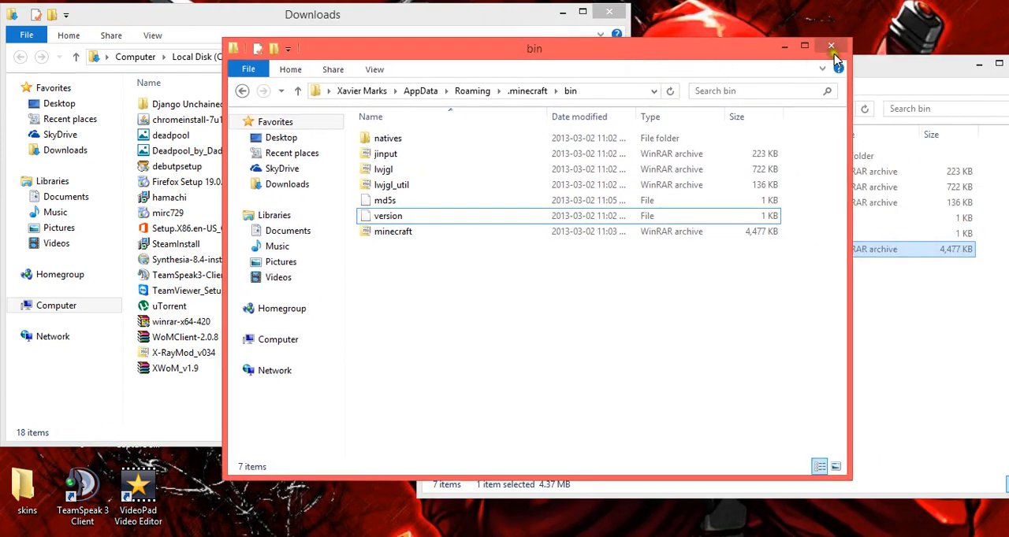
{"action": "left_click_drag", "start_coordinate": [775, 54], "coordinate": [847, 126]}
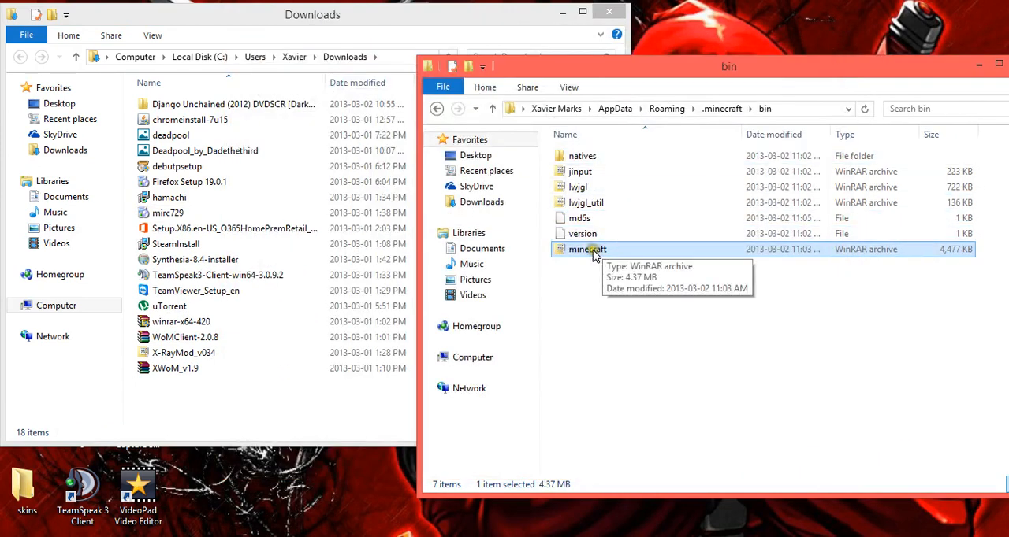
{"action": "left_click", "coordinate": [608, 16]}
- Close bin, log in to verify the game runs as 1.3.1, then quit the game
{"action": "left_click_drag", "start_coordinate": [635, 66], "coordinate": [453, 59]}
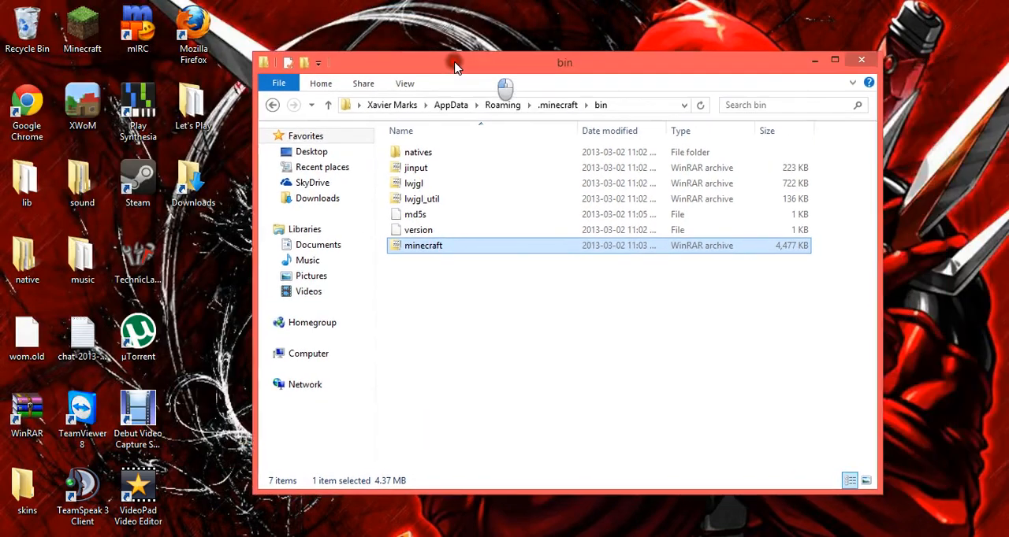
{"action": "left_click", "coordinate": [845, 55]}
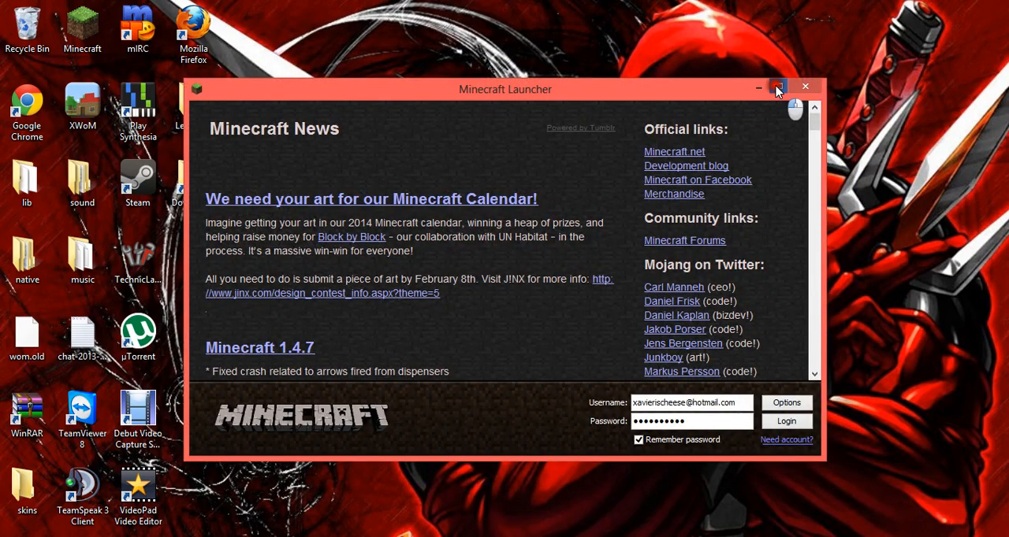
{"action": "left_click", "coordinate": [777, 88]}
{"action": "left_click", "coordinate": [966, 509]}
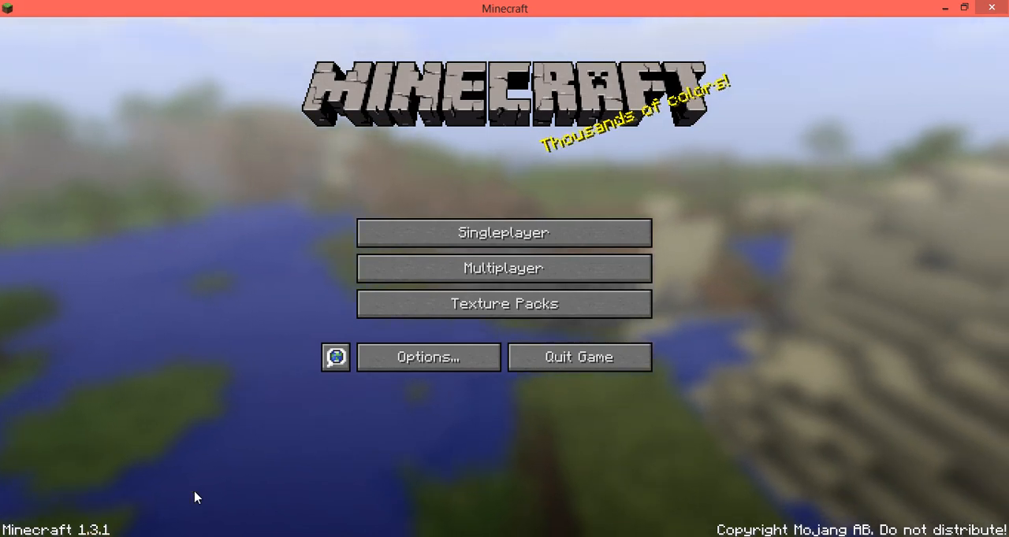
{"action": "left_click", "coordinate": [546, 364]}
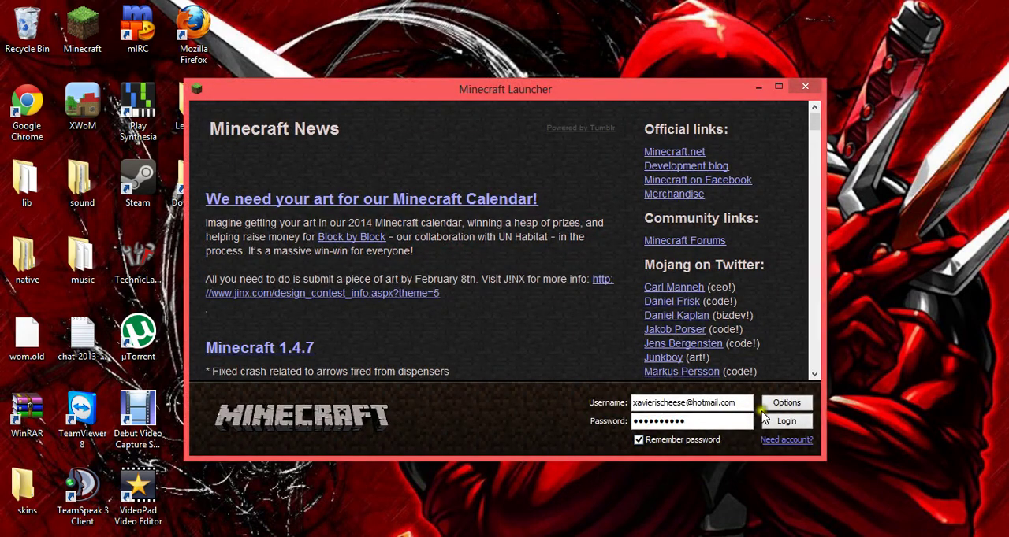
- Enable Force update! in launcher Options and log in to start re-downloading packages
{"action": "left_click", "coordinate": [786, 404]}
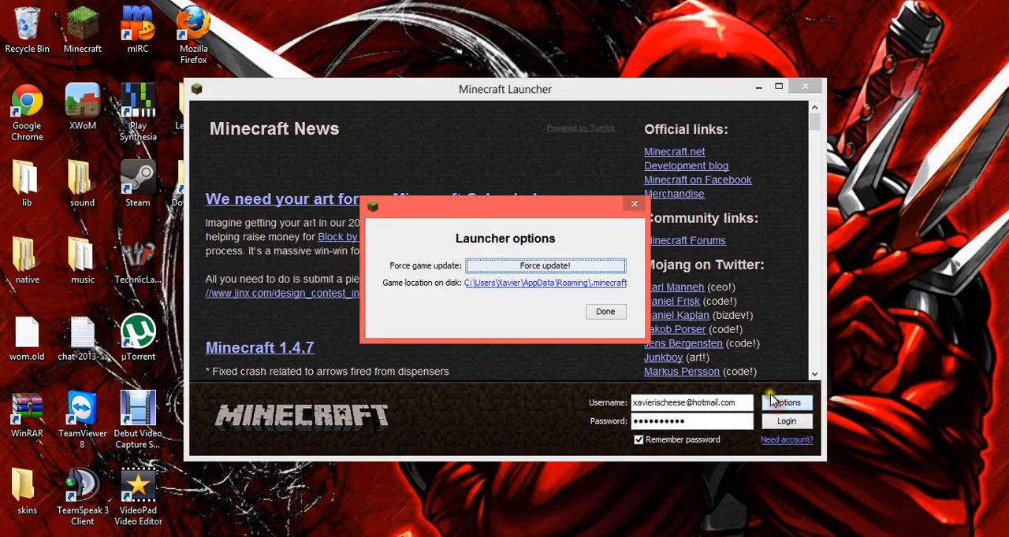
{"action": "left_click", "coordinate": [579, 268]}
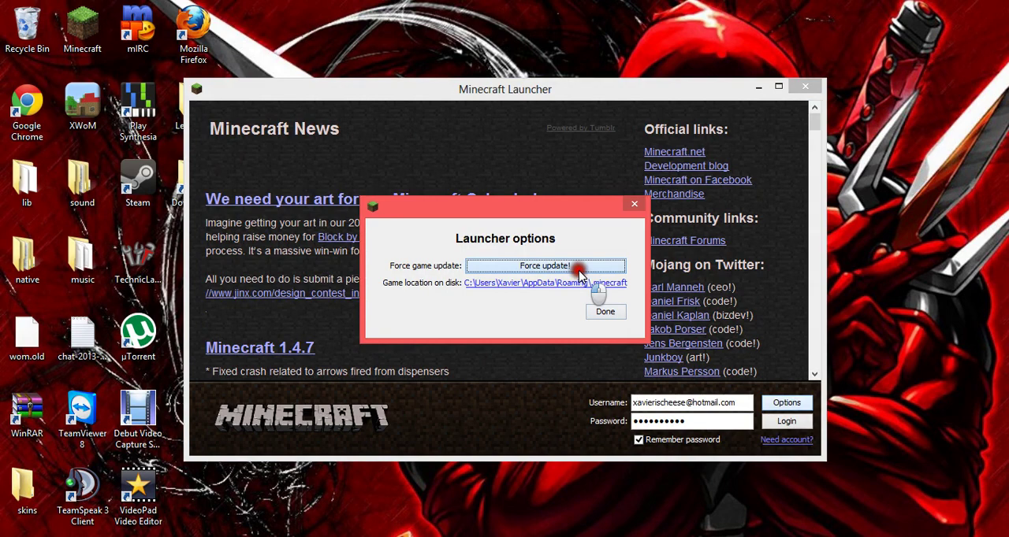
{"action": "left_click", "coordinate": [605, 312]}
{"action": "left_click", "coordinate": [790, 422]}
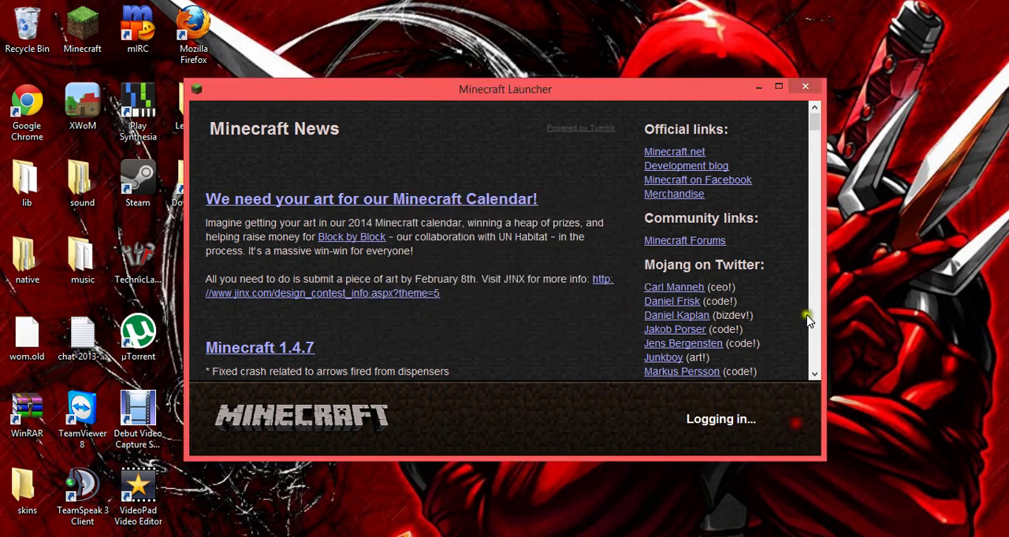
{"action": "left_click", "coordinate": [781, 88]}
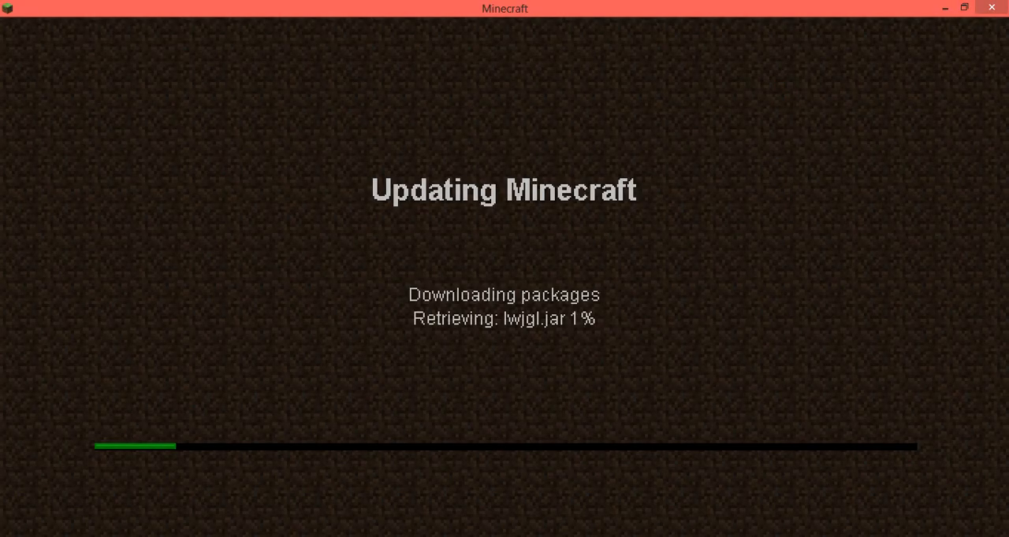